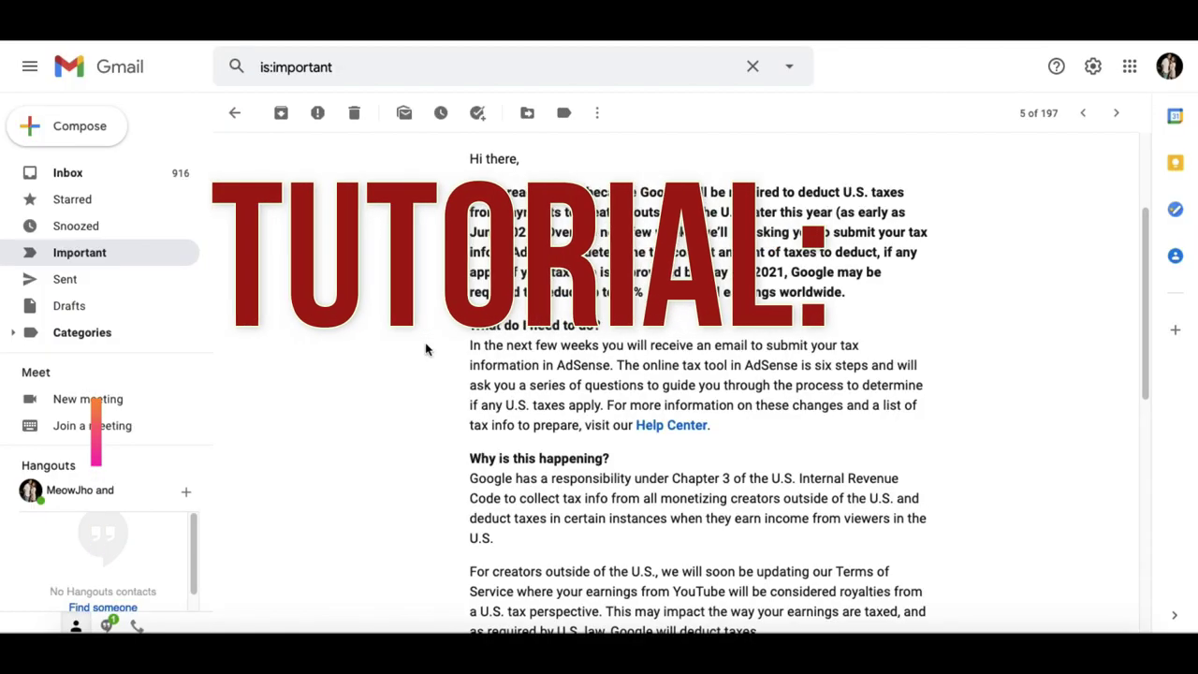
- Scroll the email and open its linked help article on U.S. taxes
scroll(425, 349, "down", 1)
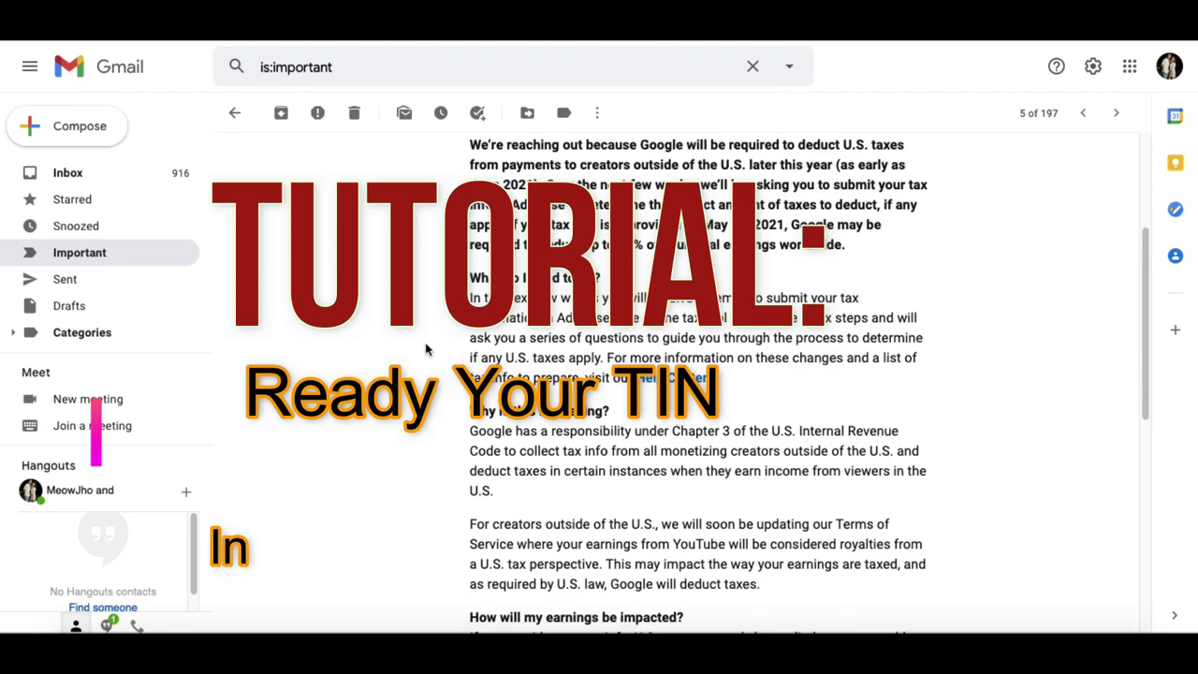
scroll(425, 349, "down", 1)
scroll(425, 349, "down", 2)
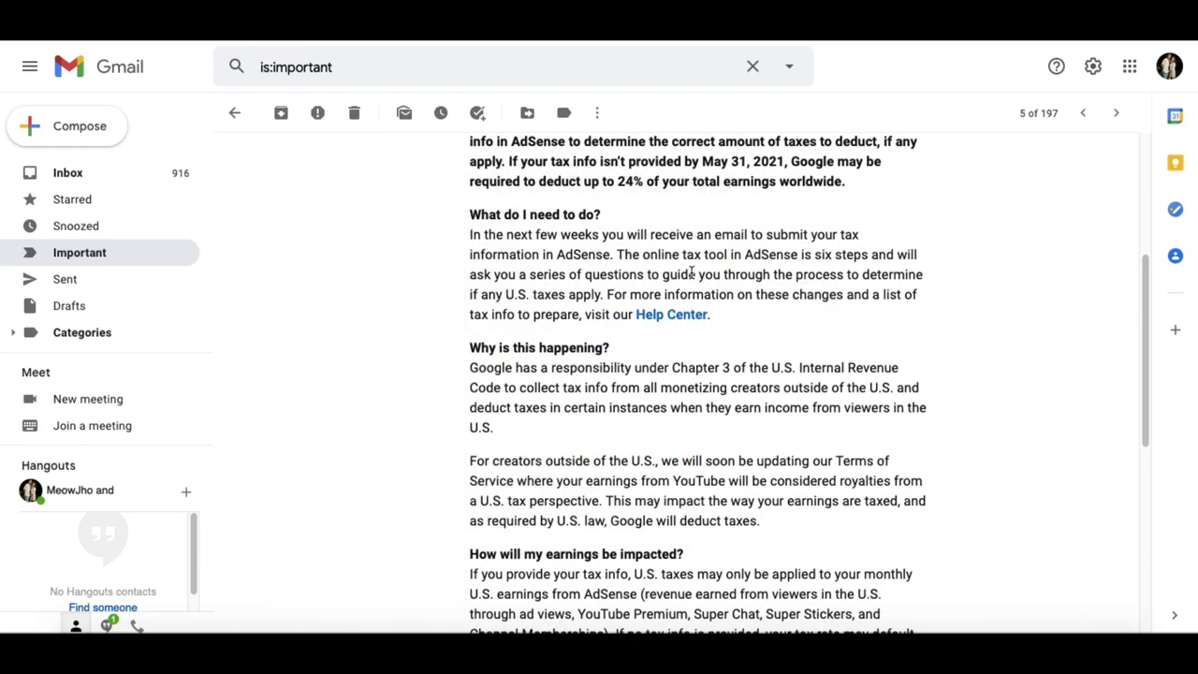
scroll(420, 325, "down", 1)
scroll(419, 325, "down", 2)
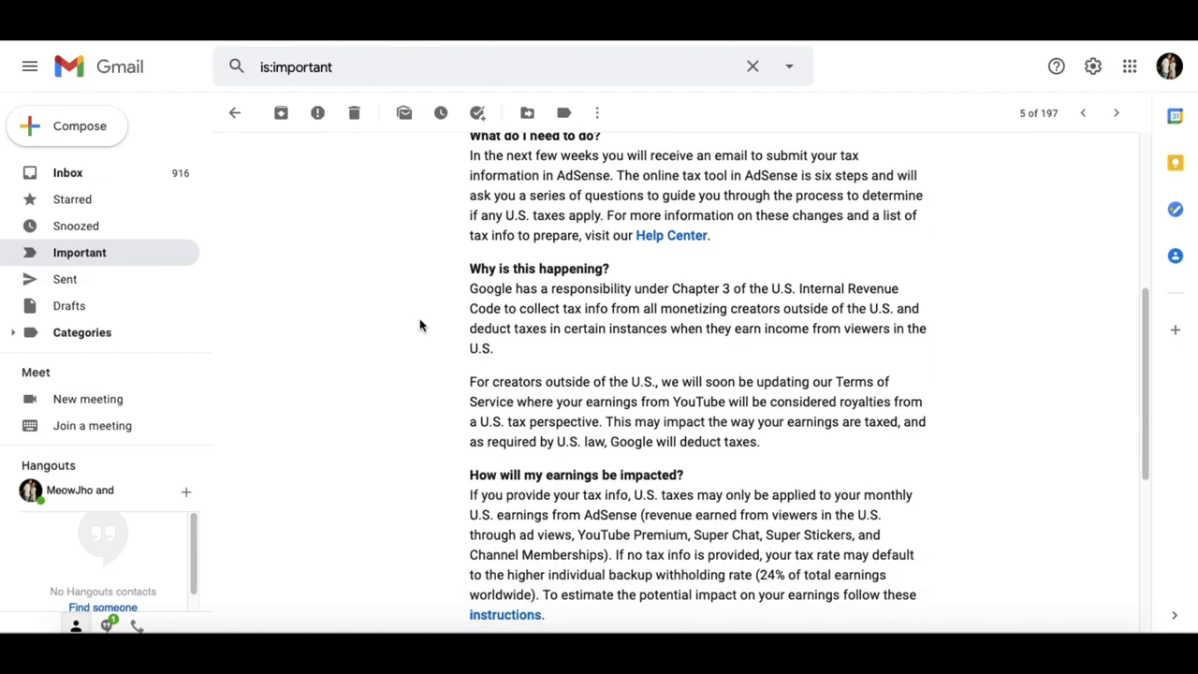
scroll(419, 325, "down", 1)
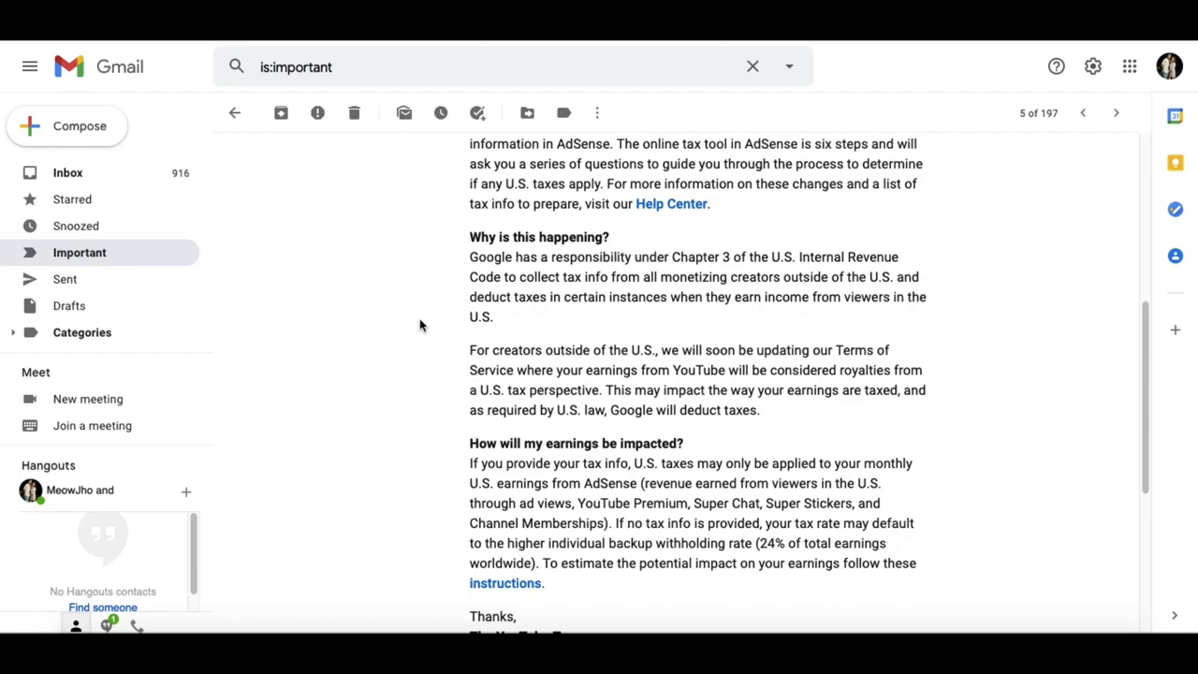
scroll(419, 325, "down", 1)
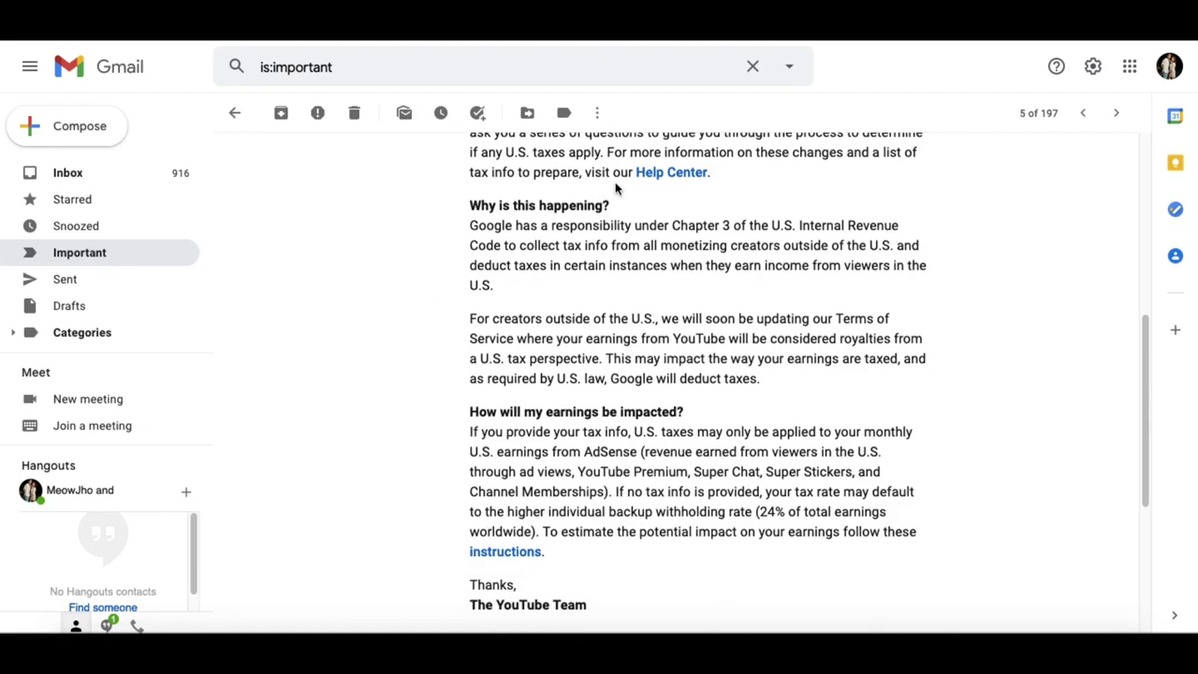
left_click(659, 177)
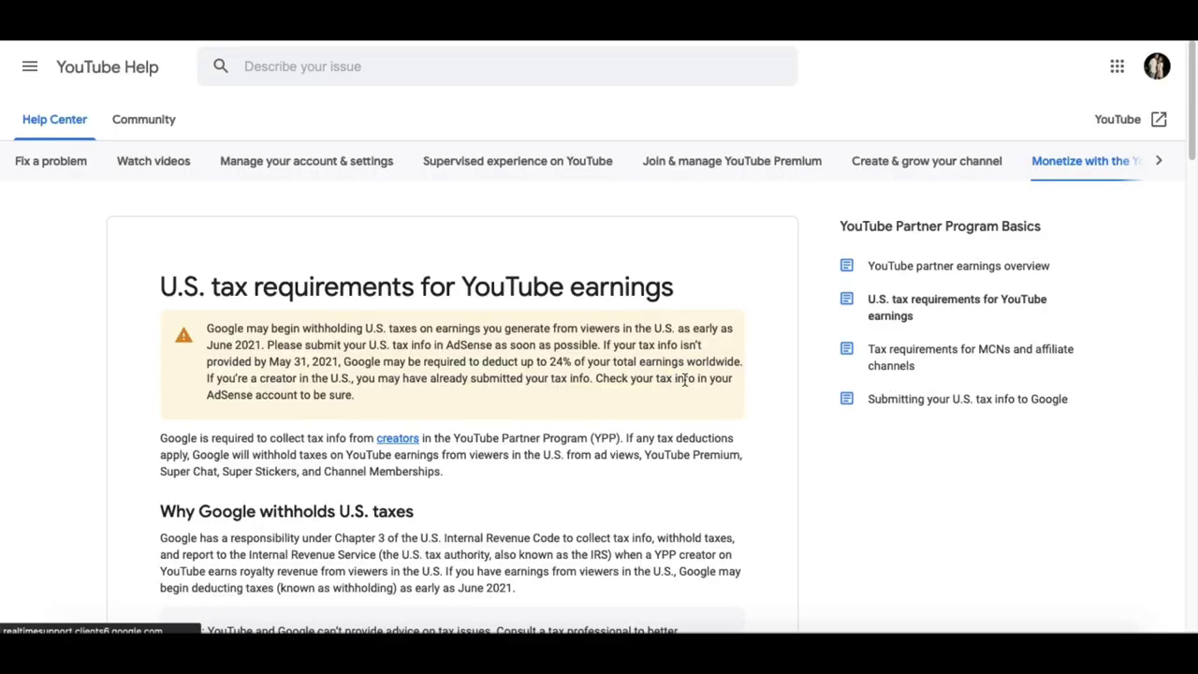
- Scroll the help article down to the six AdSense tax-info submission steps
scroll(693, 378, "down", 2)
scroll(695, 378, "down", 2)
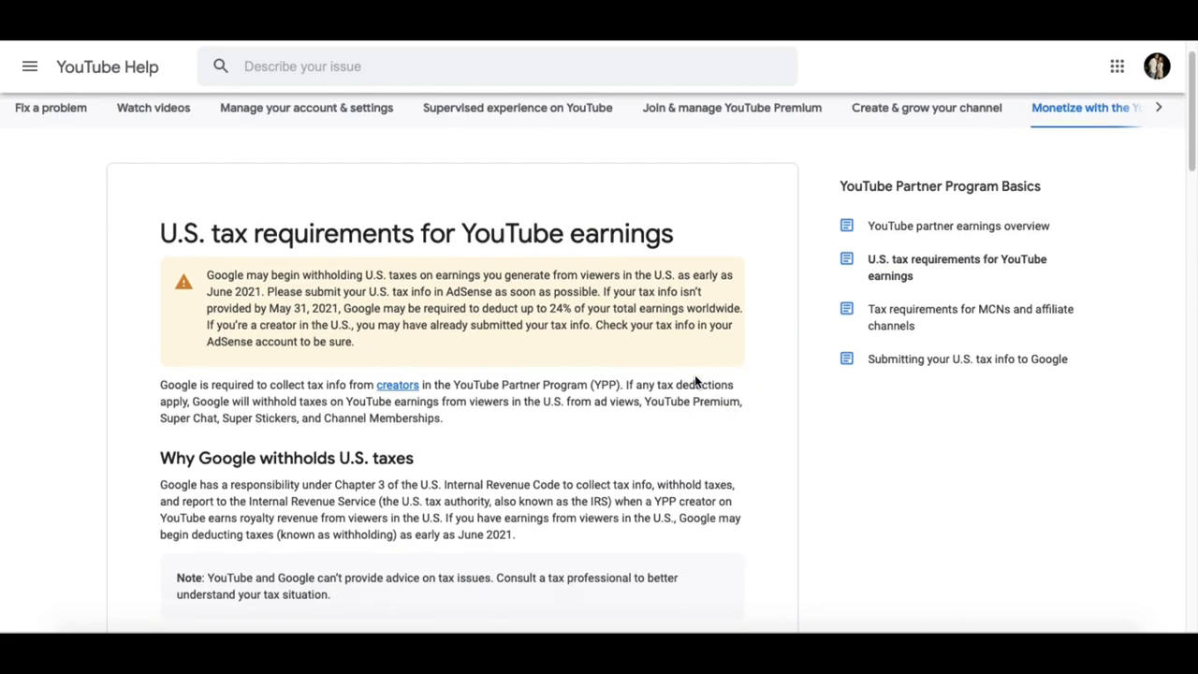
scroll(696, 377, "down", 2)
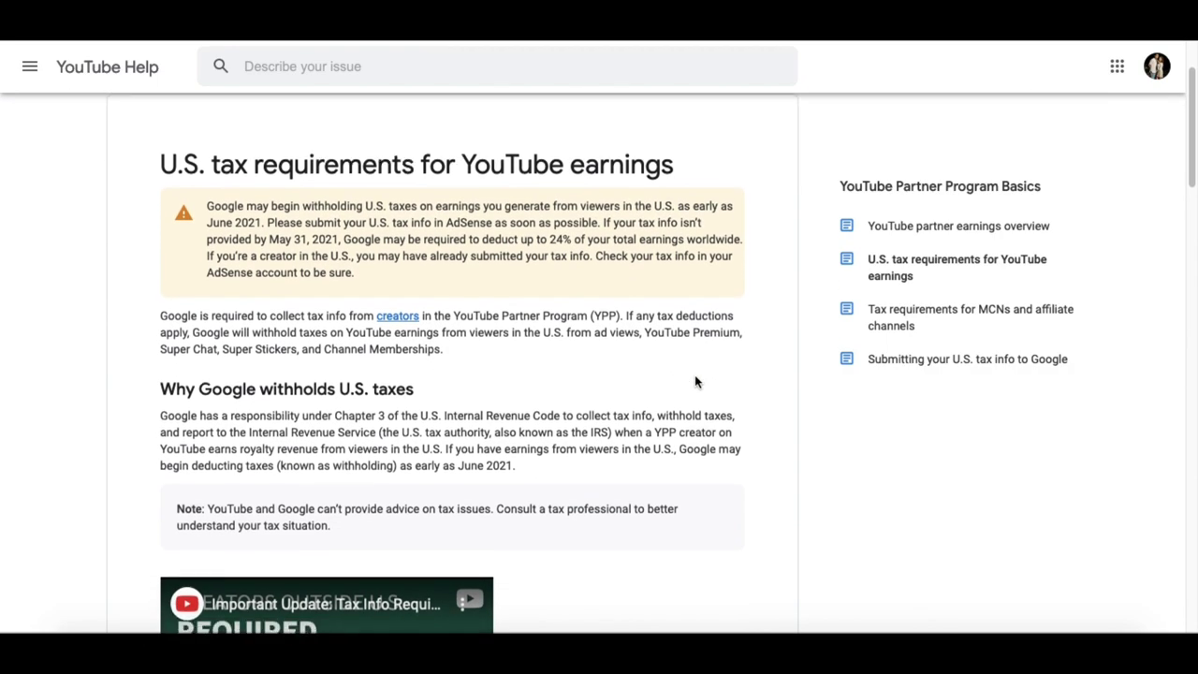
scroll(695, 378, "down", 4)
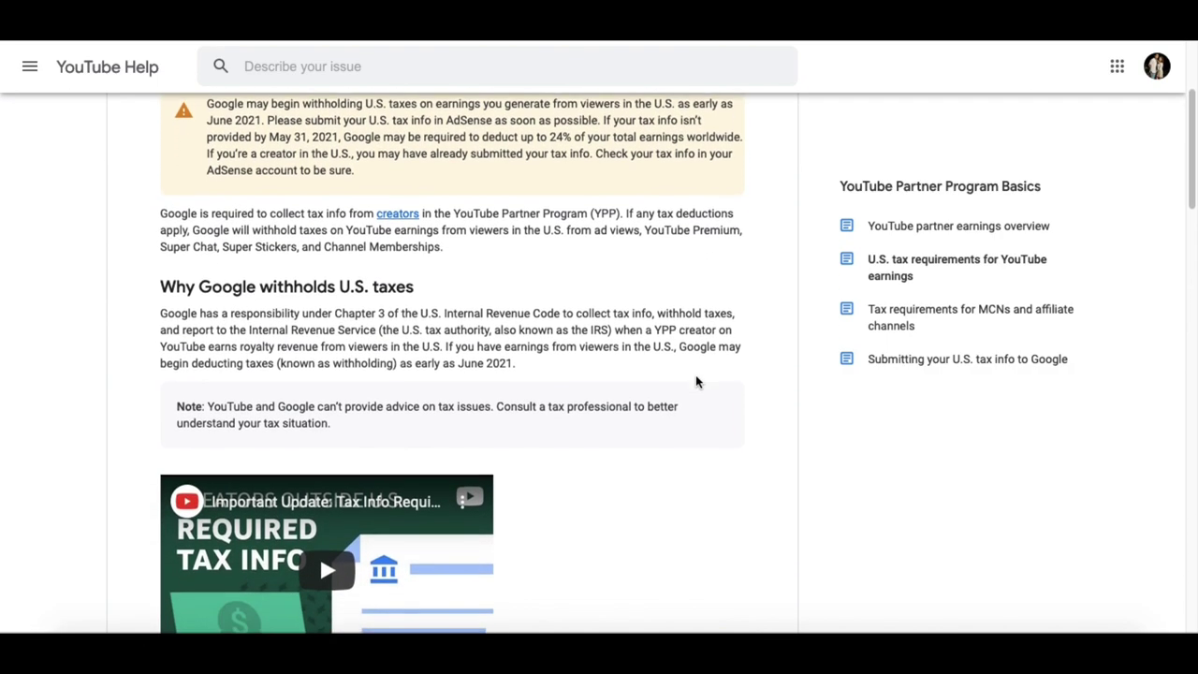
scroll(695, 382, "down", 5)
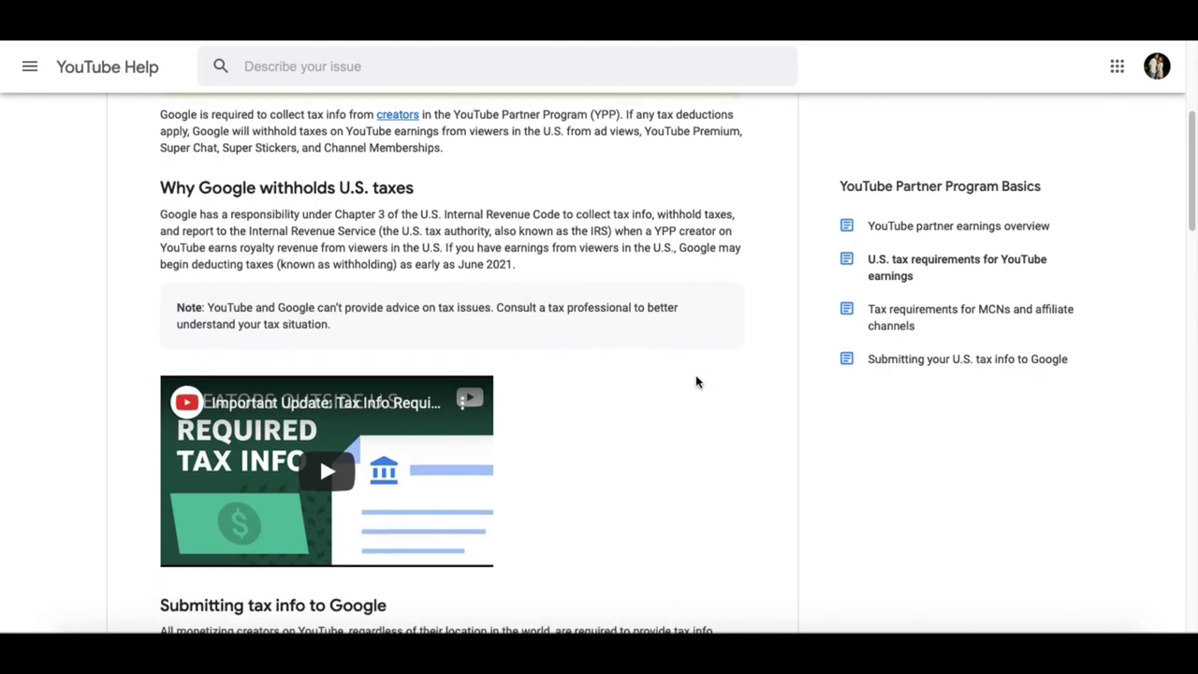
scroll(695, 382, "down", 6)
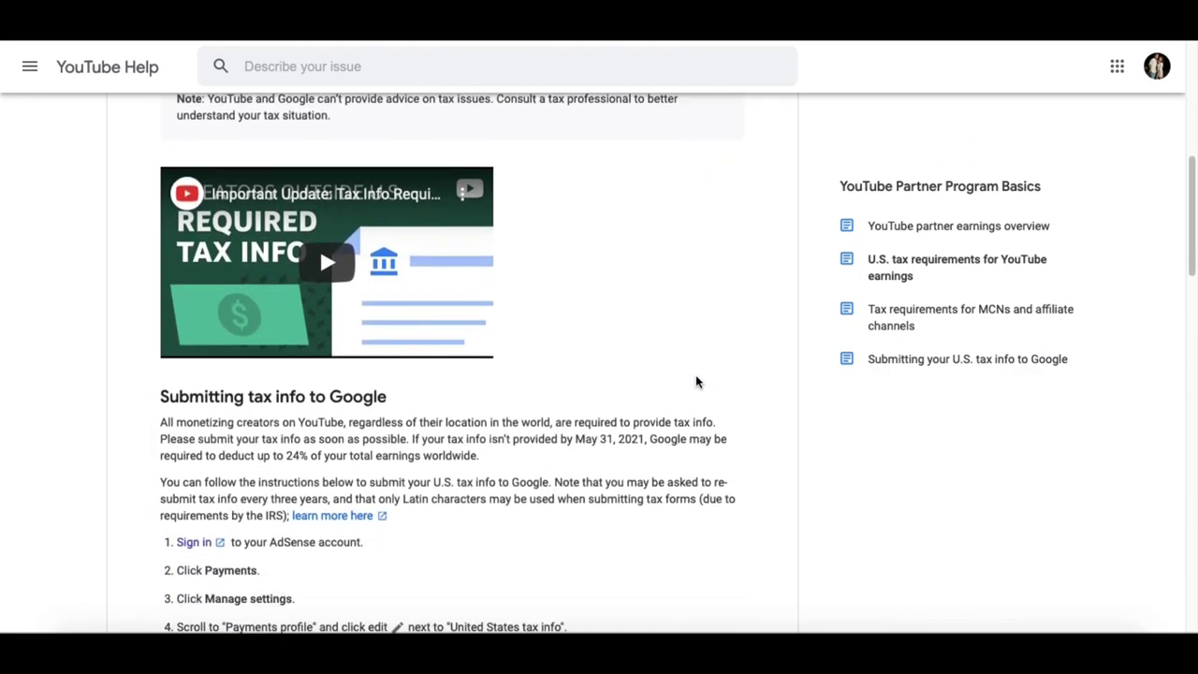
scroll(696, 382, "down", 3)
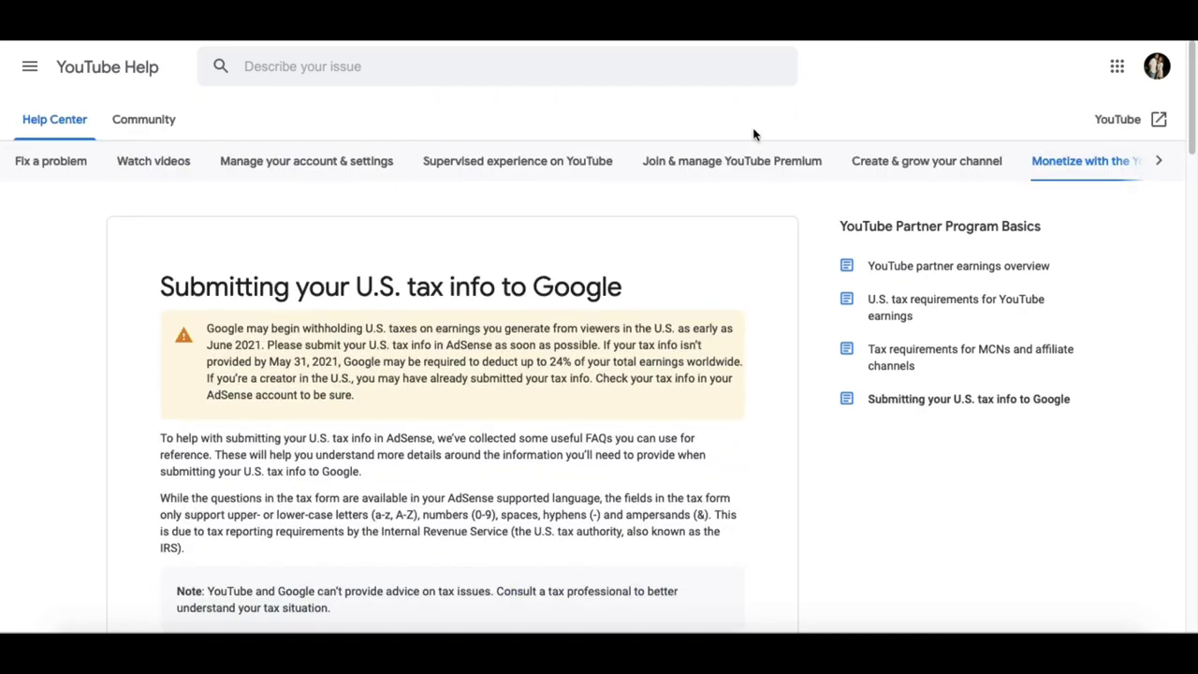
scroll(431, 365, "down", 4)
scroll(431, 366, "down", 3)
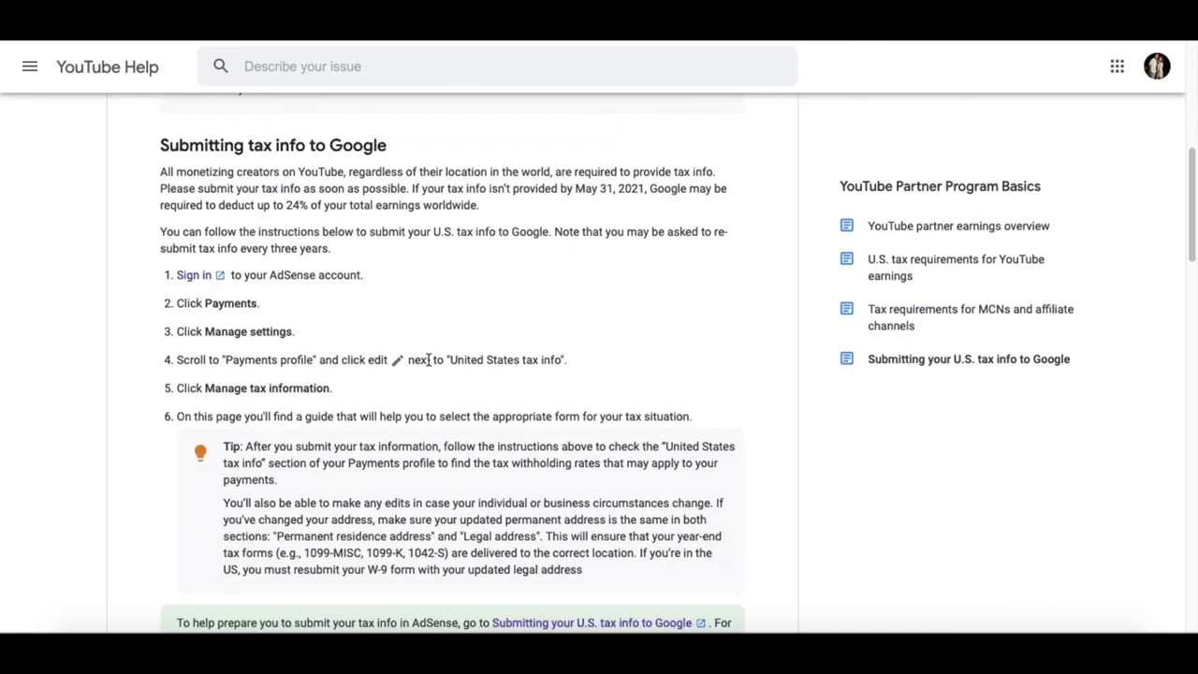
- Sign in to AdSense, go to Payments > Manage tax info, and start adding tax info
left_click(194, 276)
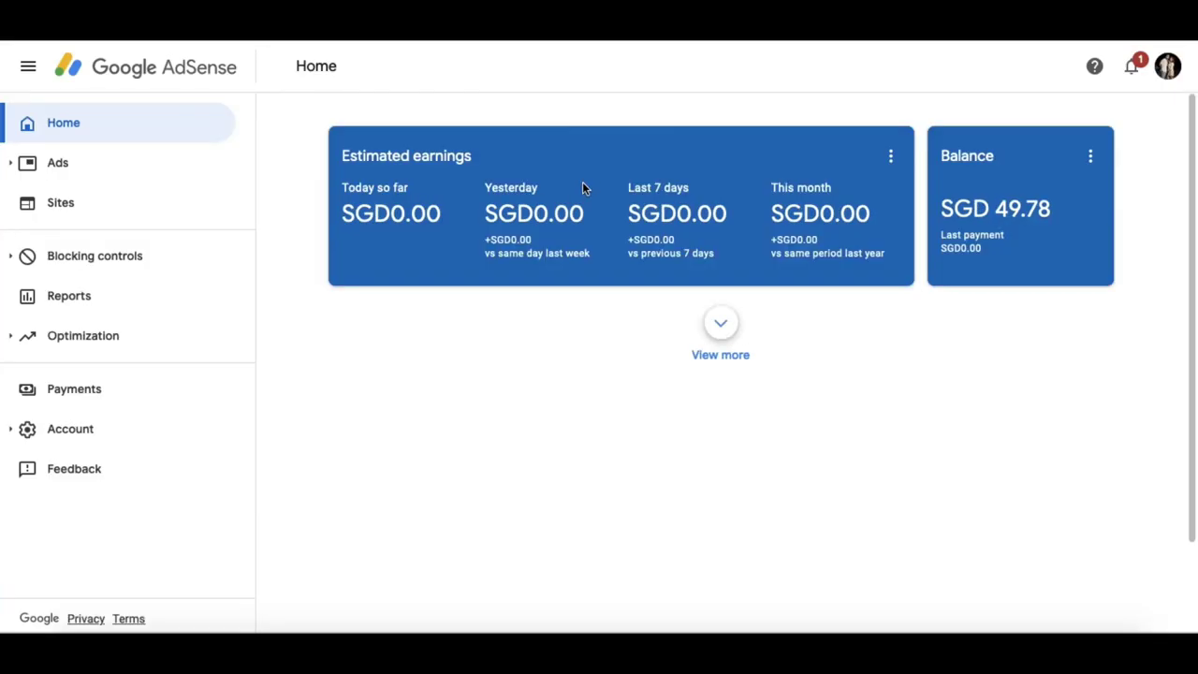
left_click(106, 392)
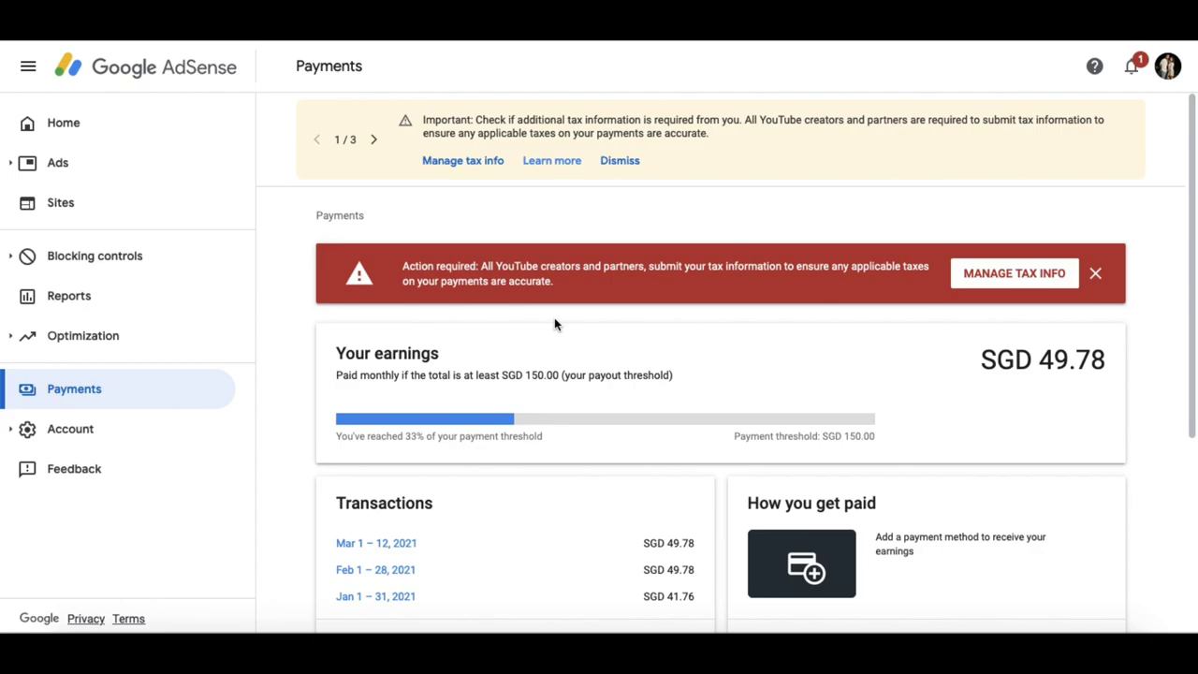
left_click(1021, 280)
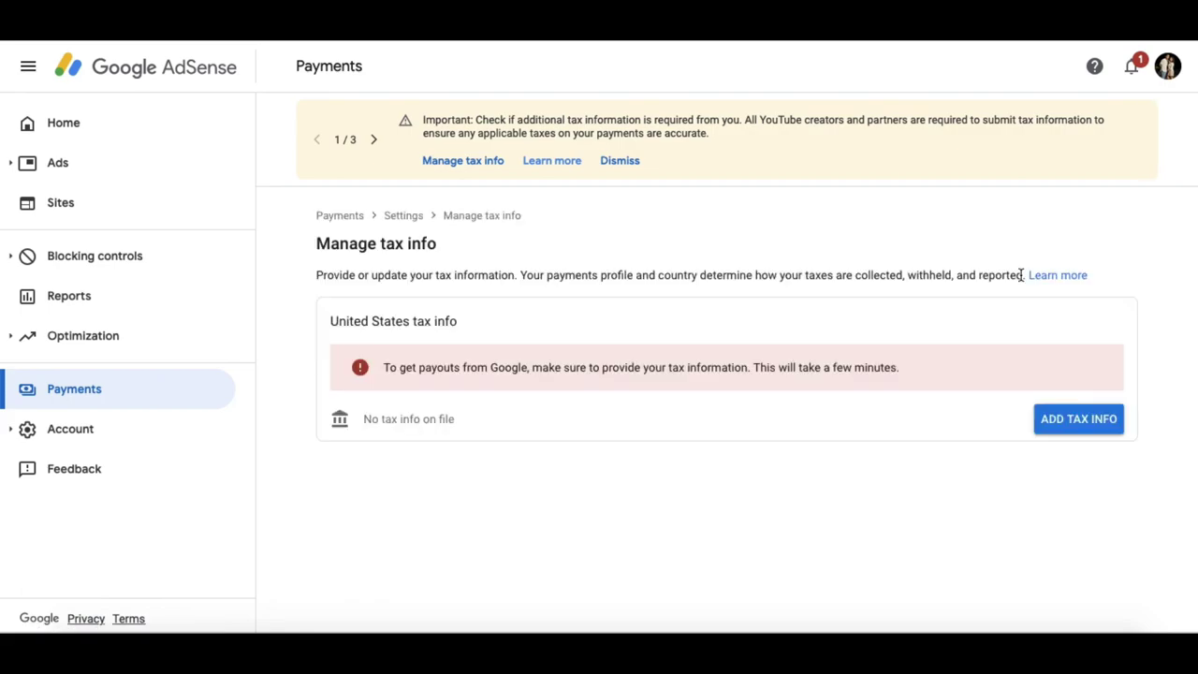
left_click(1101, 424)
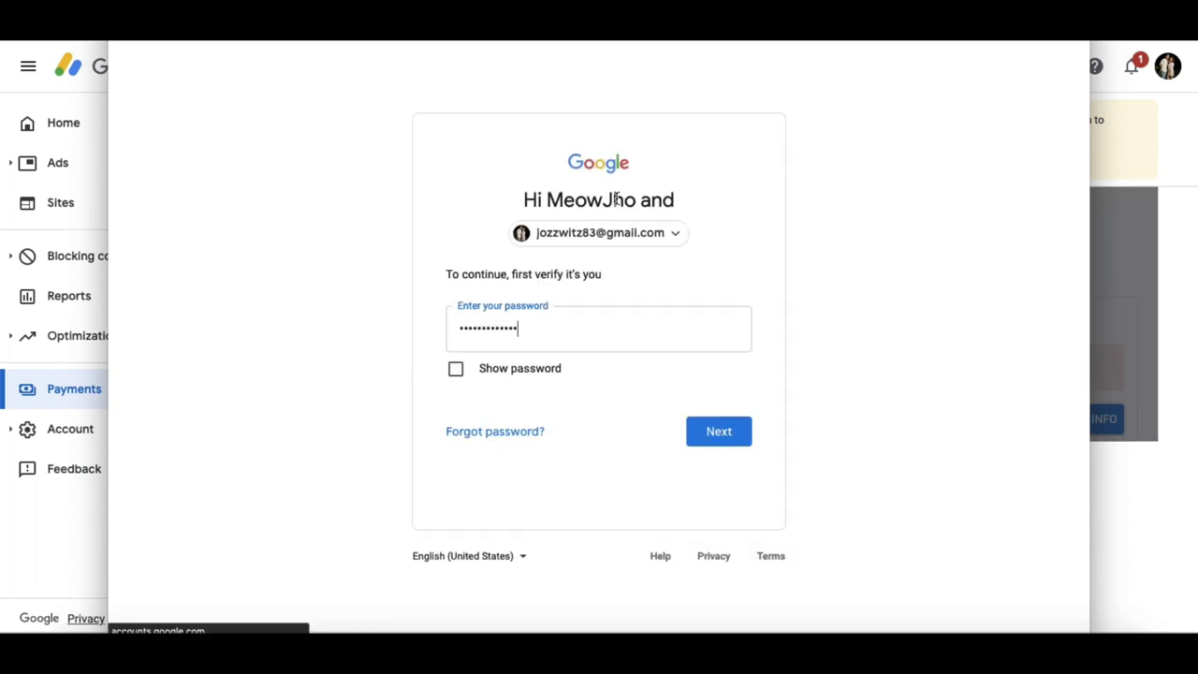
- Confirm the account password and declare the account holder an Individual
left_click(613, 385)
left_click(728, 434)
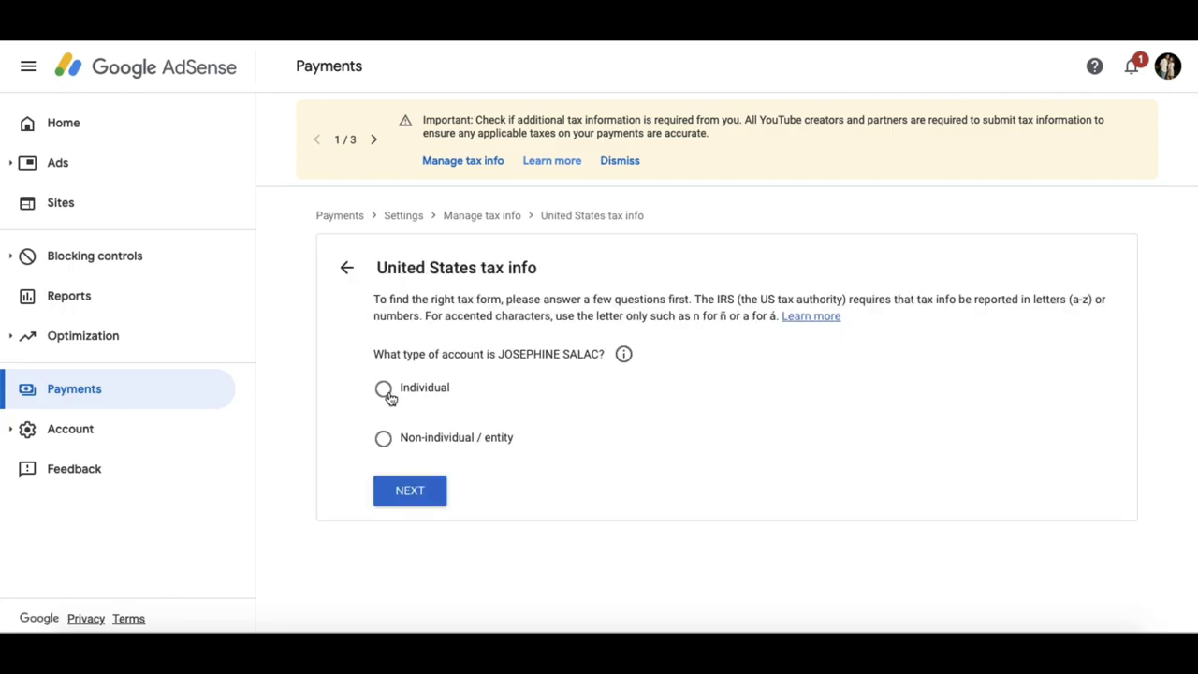
left_click(384, 391)
left_click(412, 493)
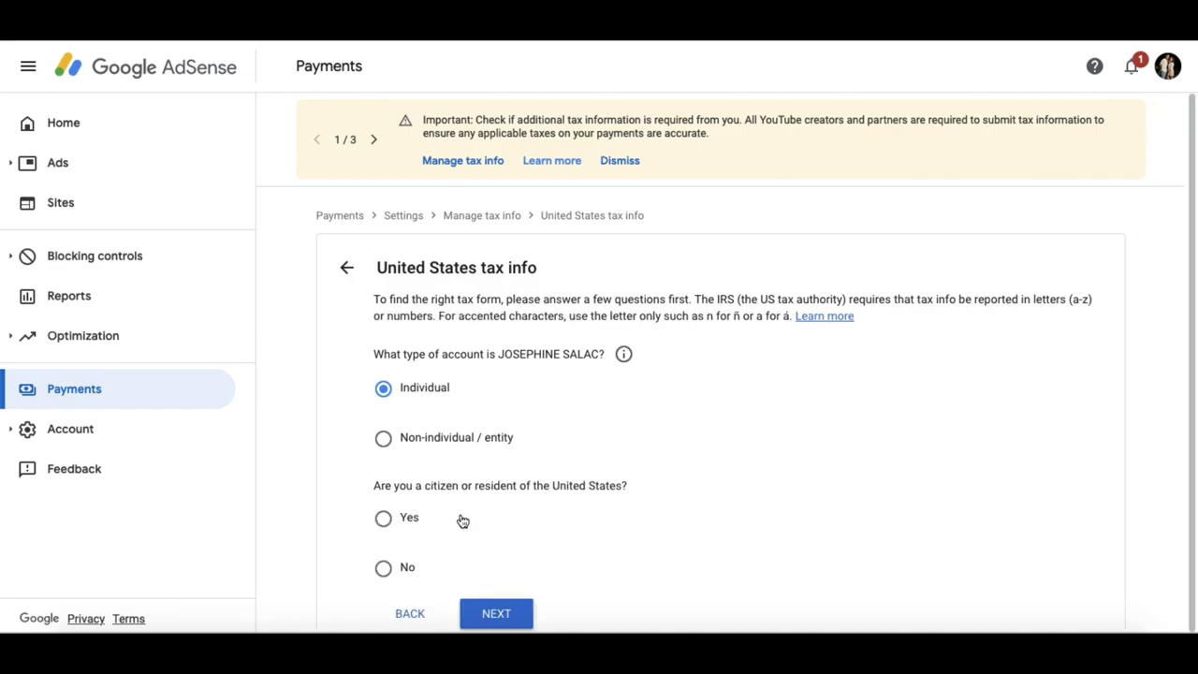
- Answer not a U.S. citizen or resident, select W-8ECI, and start that form
left_click(383, 563)
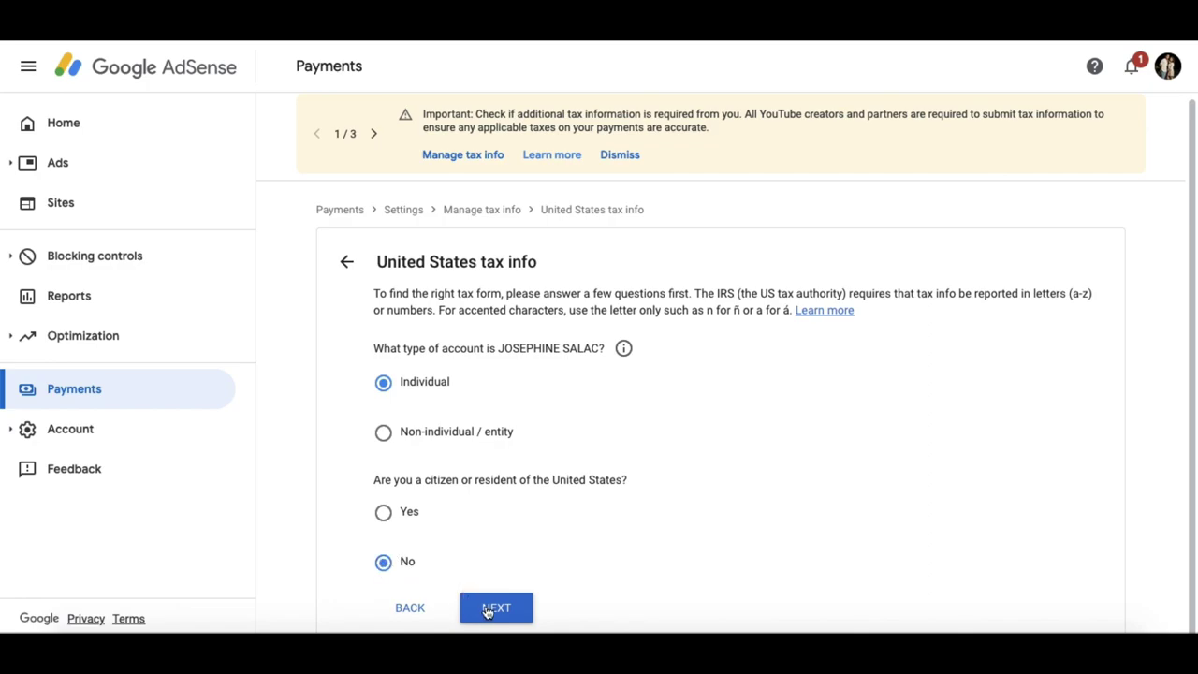
left_click(494, 610)
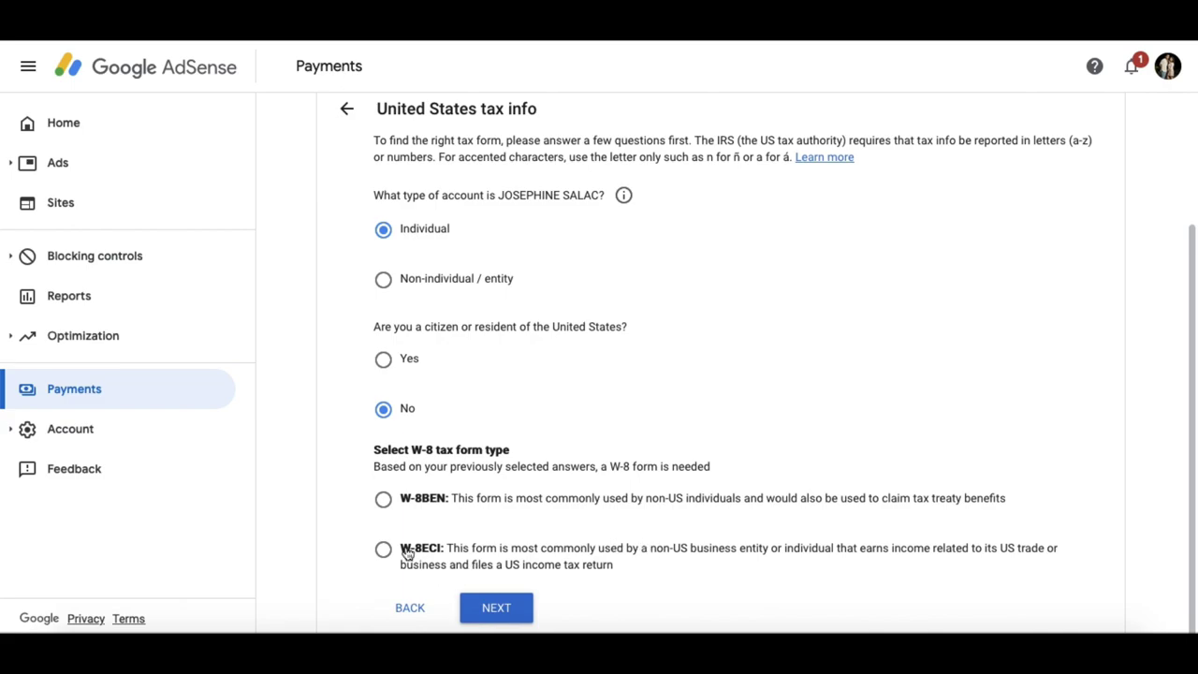
left_click(383, 553)
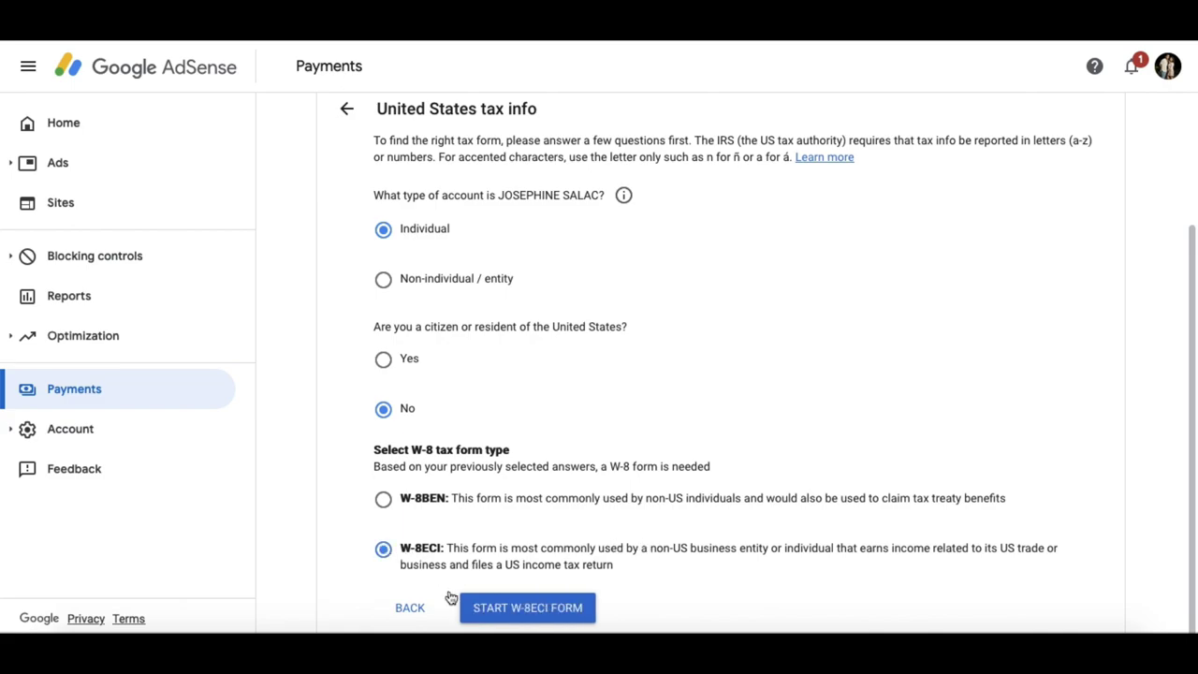
left_click(563, 610)
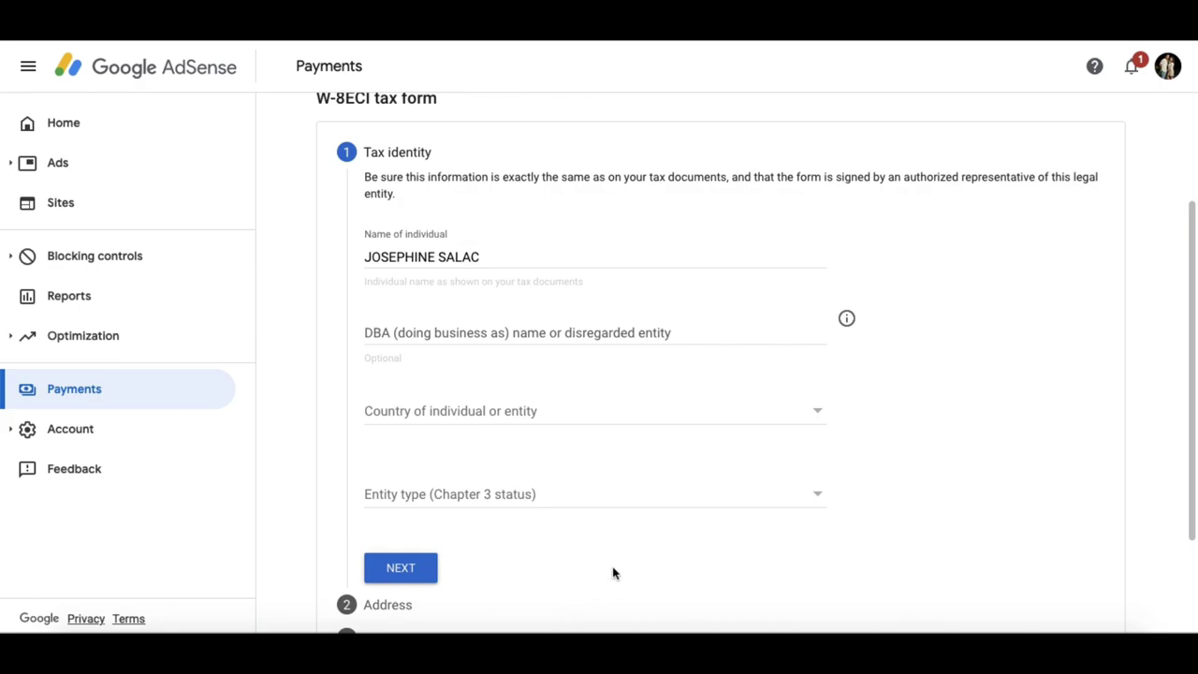
- Set the individual's country to Philippines and the entity type to Bank of issue
left_click(720, 420)
key("p")
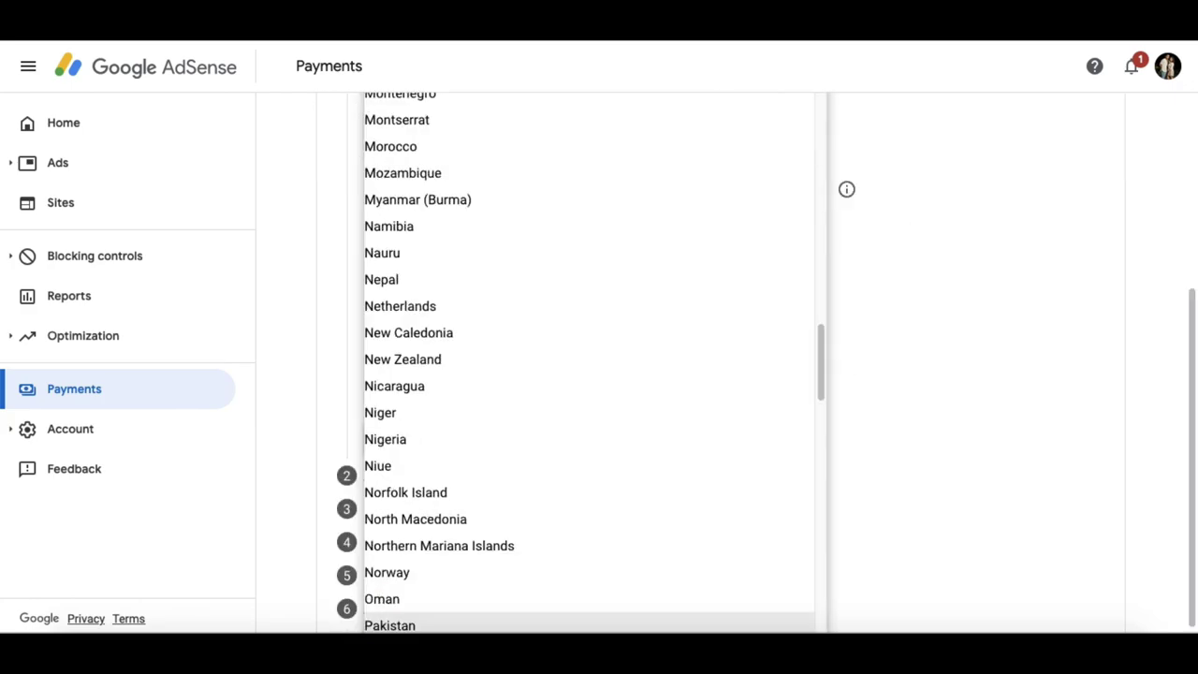
scroll(463, 401, "down", 3)
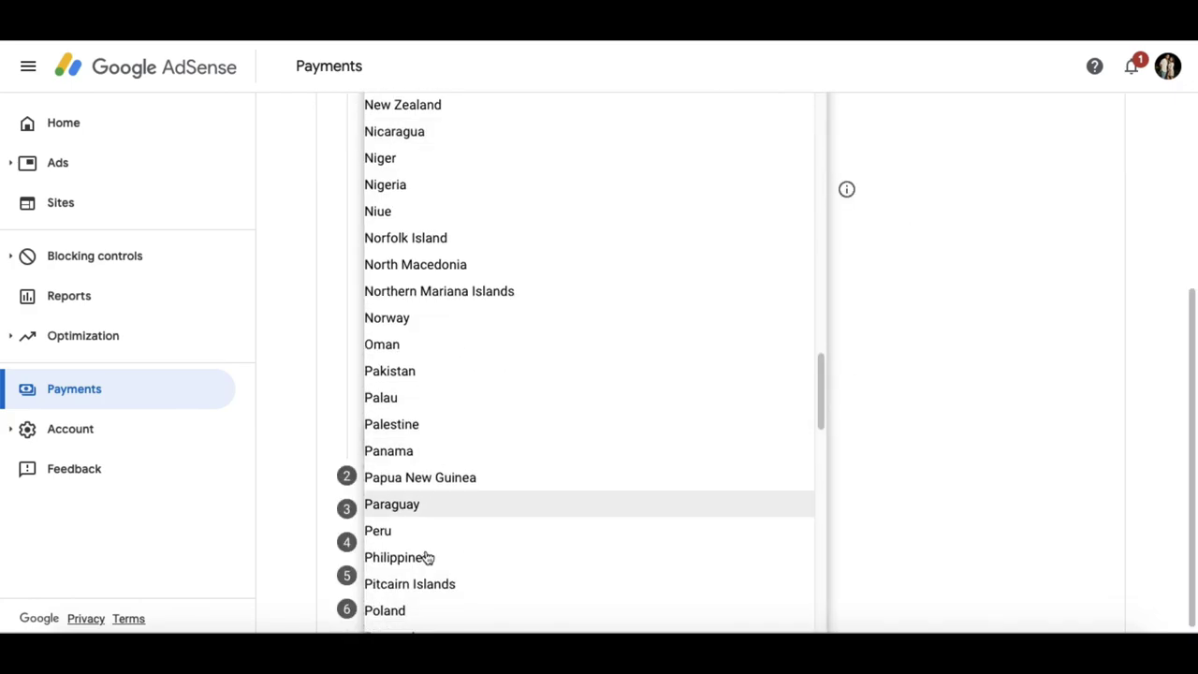
left_click(424, 559)
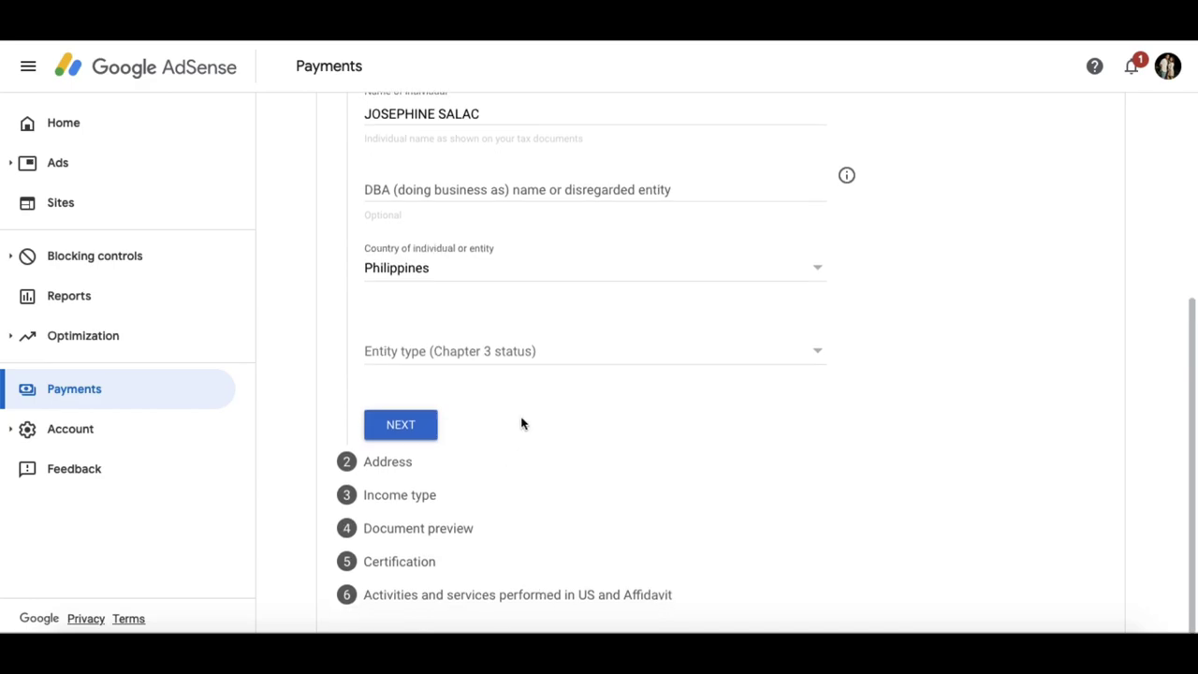
left_click(680, 352)
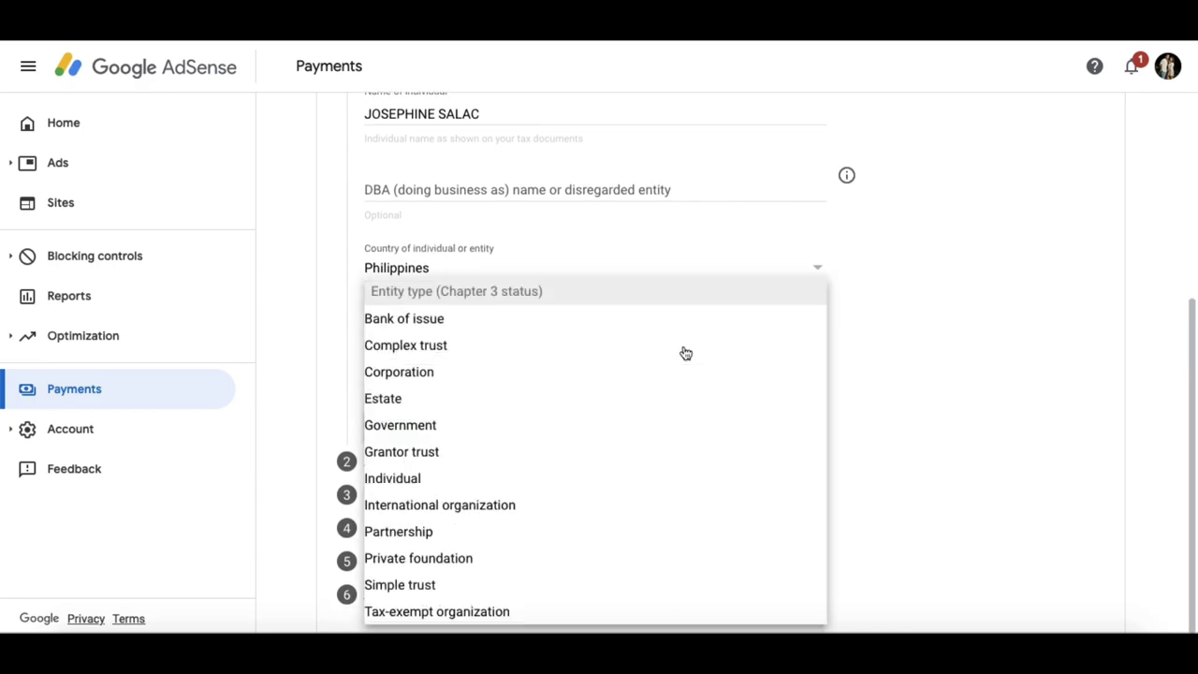
left_click(471, 325)
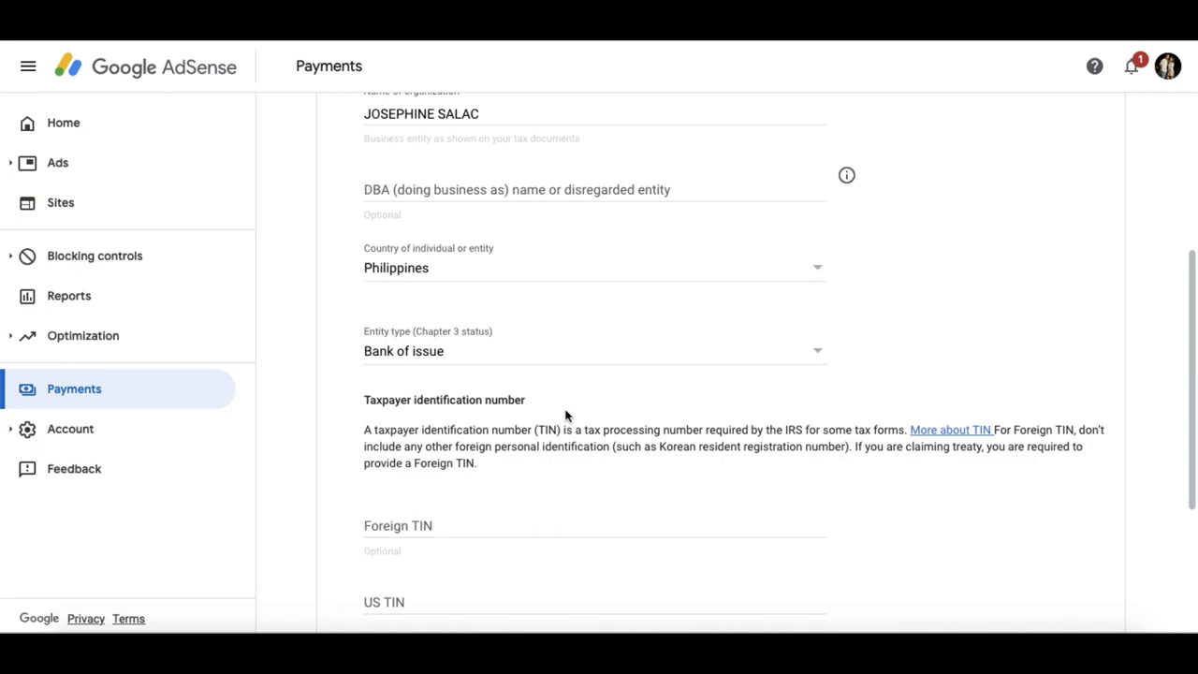
- Enter the foreign tax ID and the US taxpayer identification number
scroll(521, 511, "down", 1)
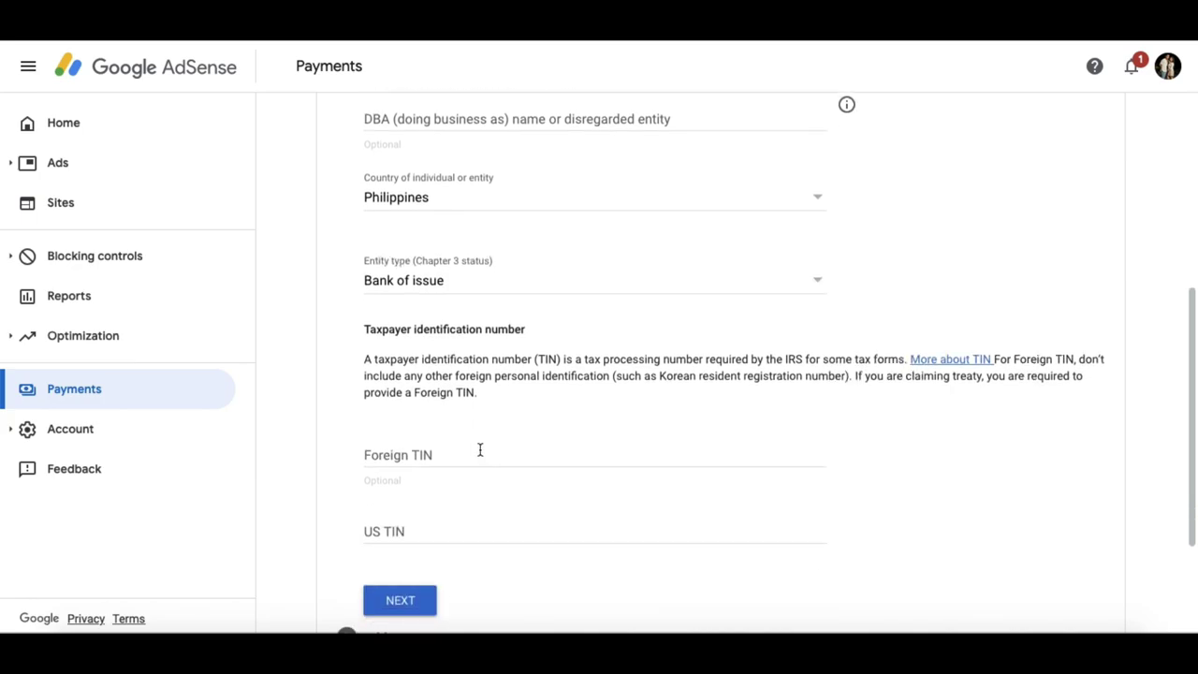
left_click(444, 453)
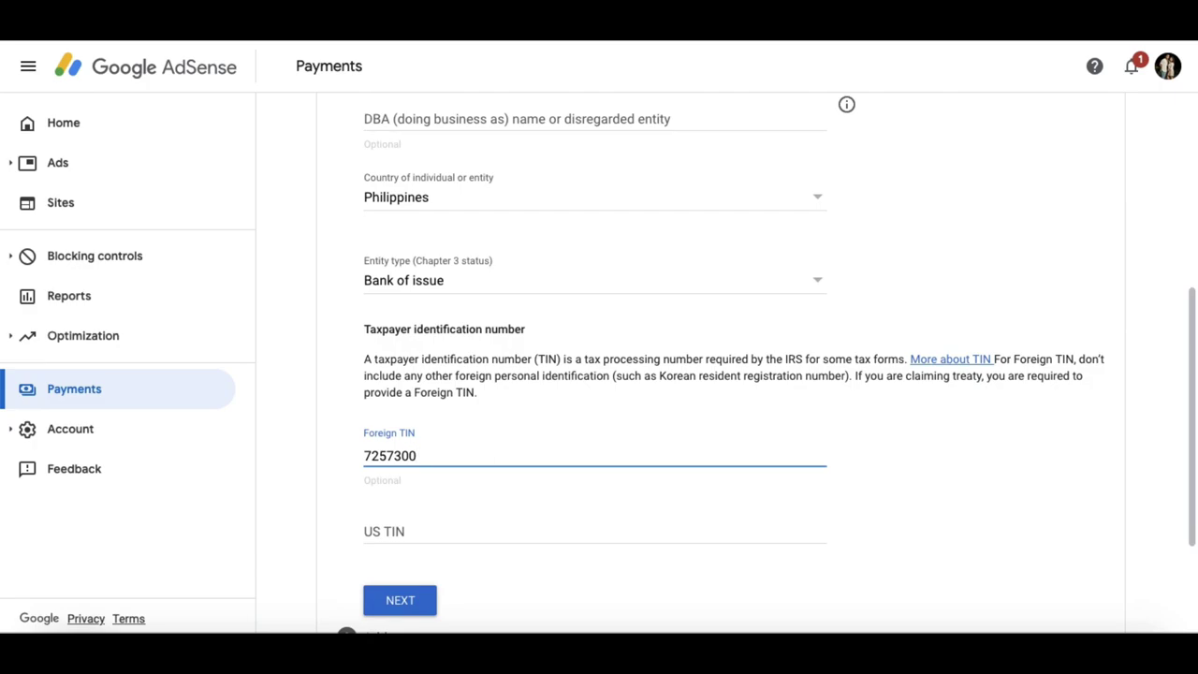
left_click(401, 534)
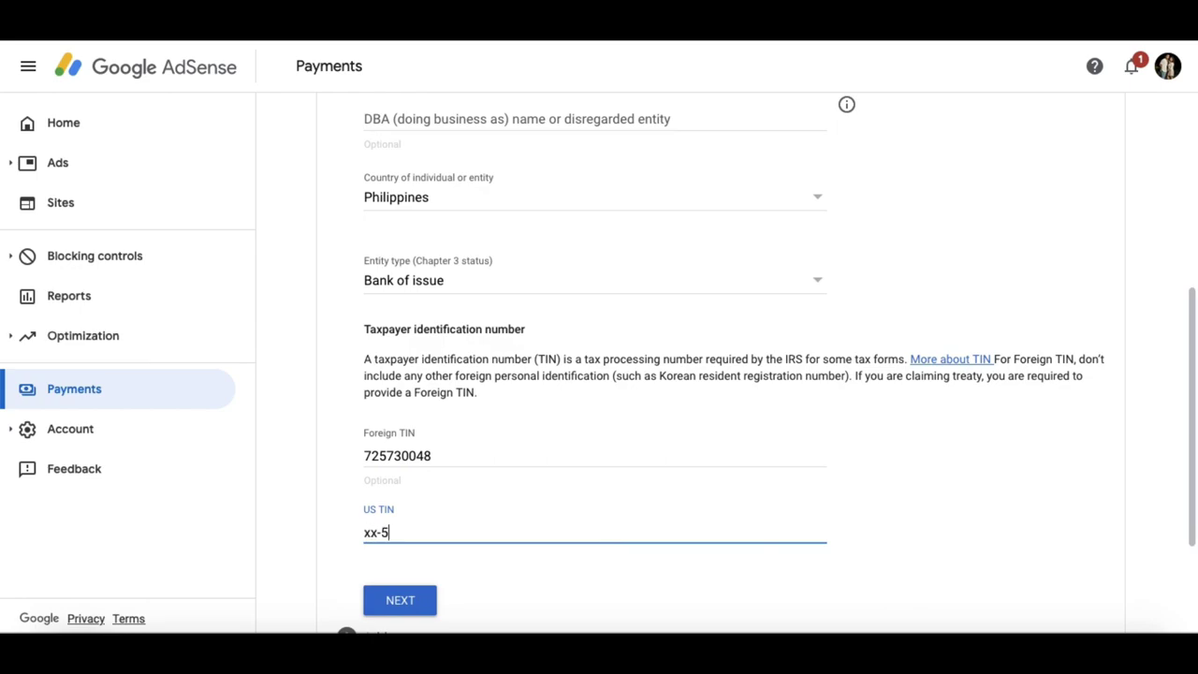
scroll(484, 621, "down", 1)
- Finish tax identity, tick the PO Box/in-care-of option, and set residence country to Philippines
left_click(420, 506)
scroll(489, 385, "up", 2)
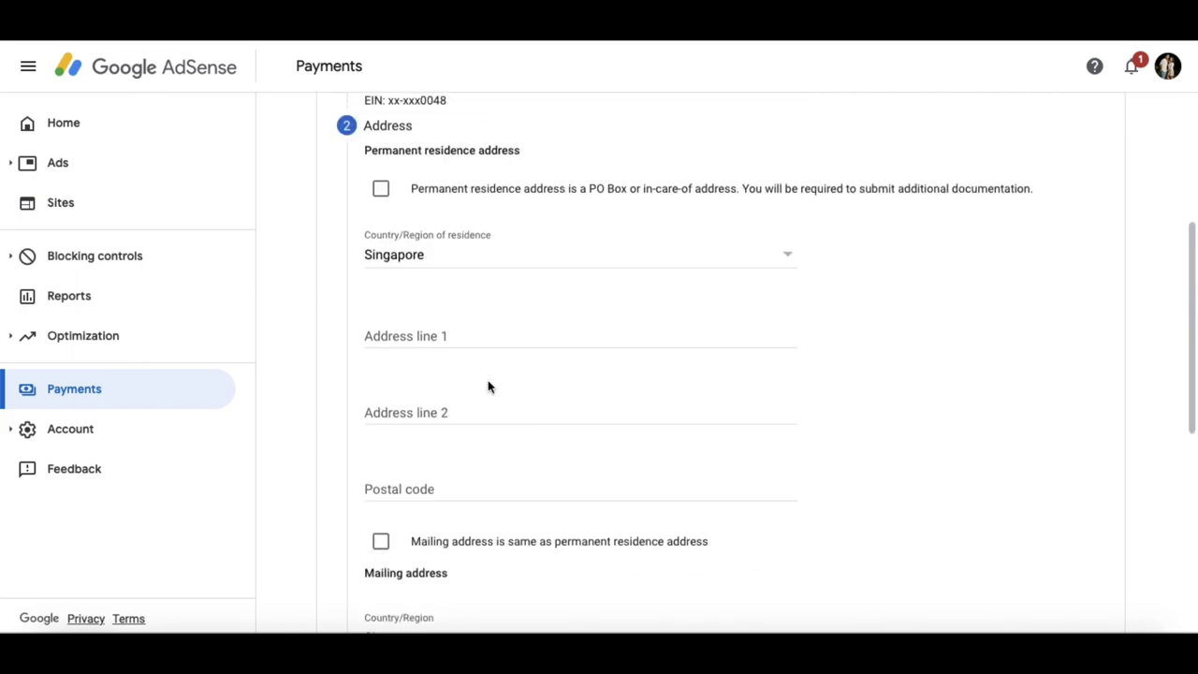
left_click(381, 218)
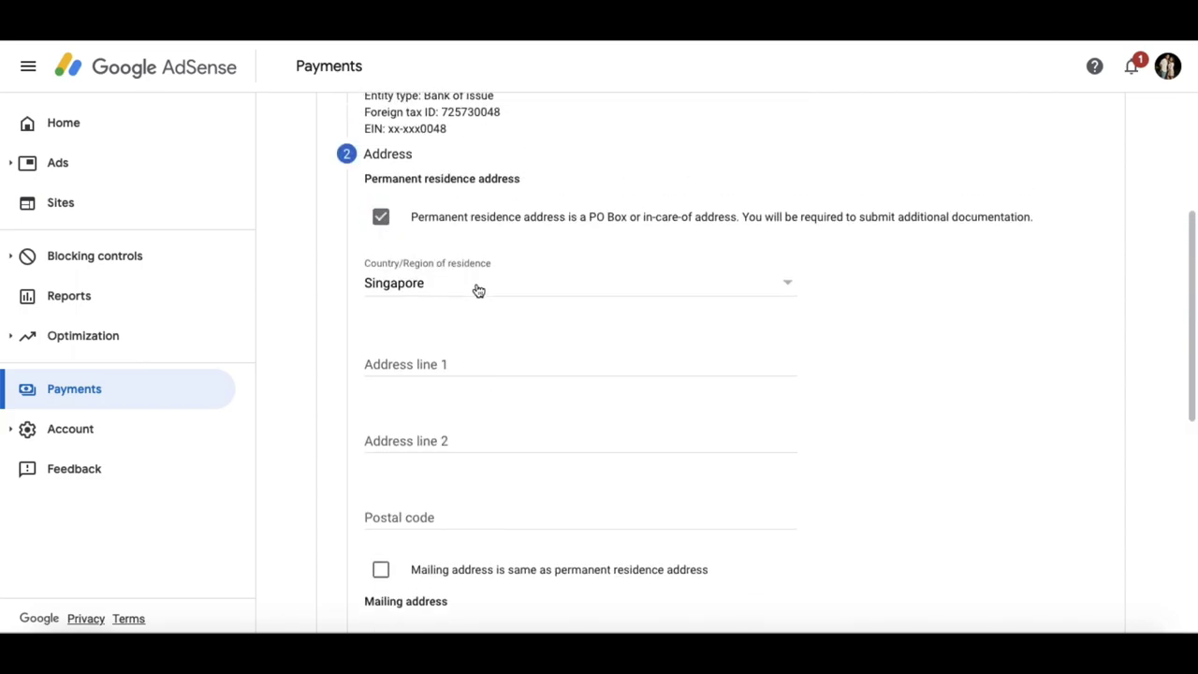
left_click(702, 287)
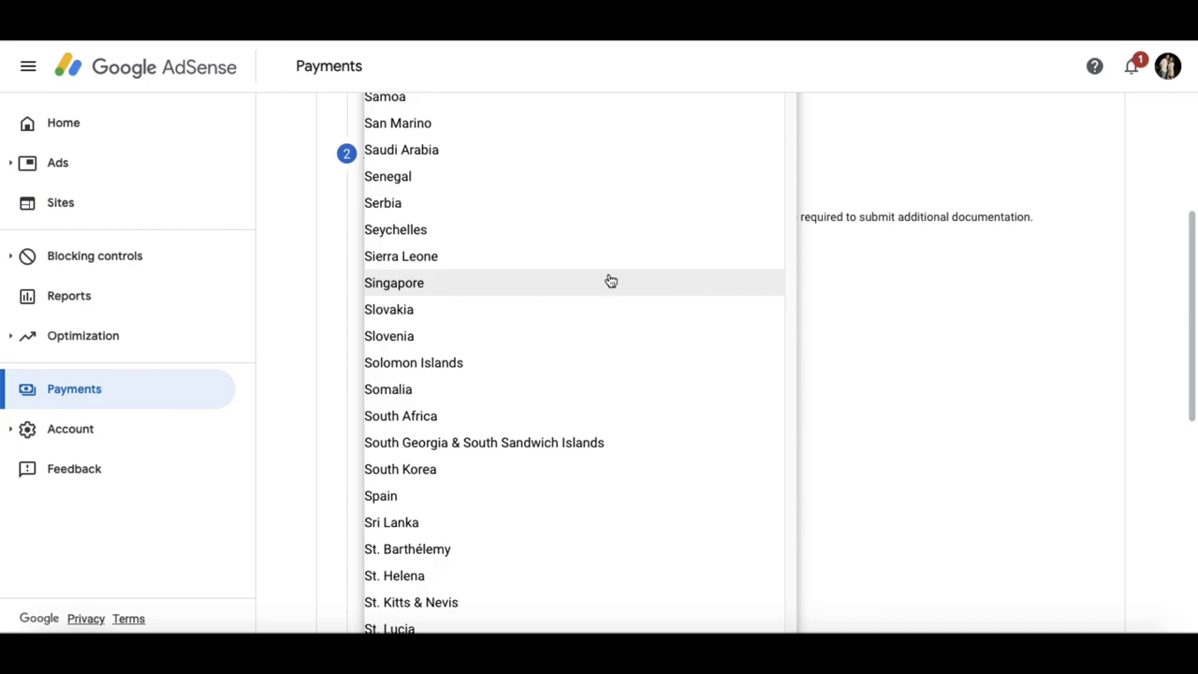
scroll(479, 509, "down", 6)
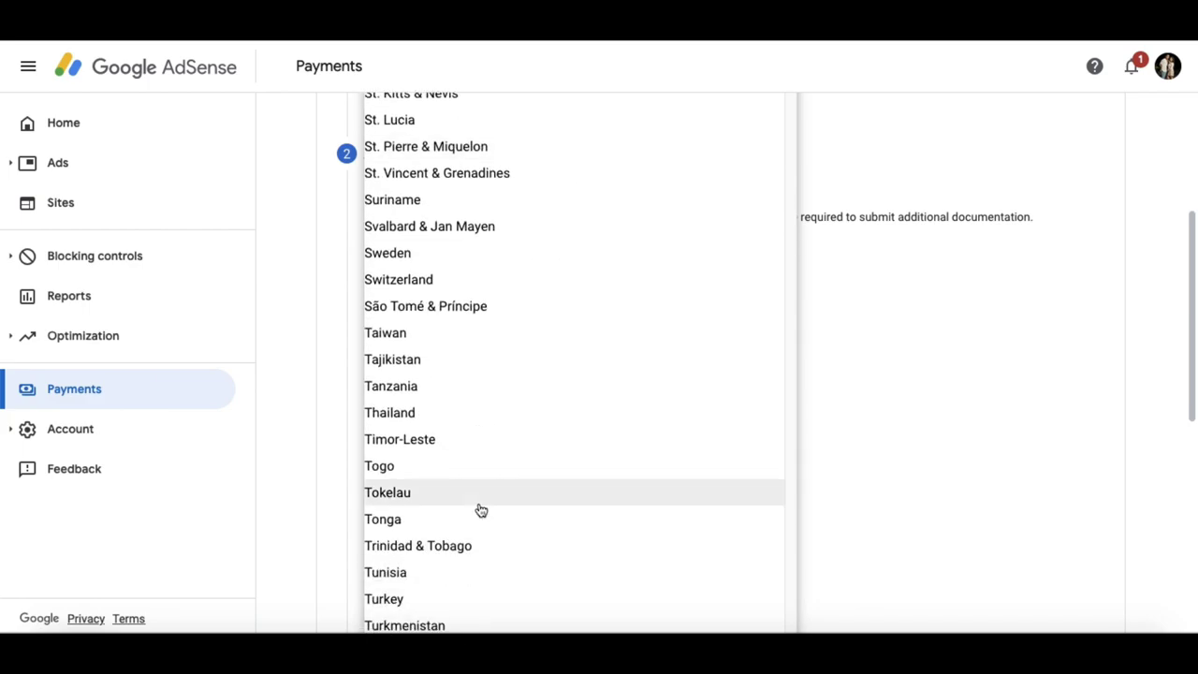
key("p")
left_click(435, 296)
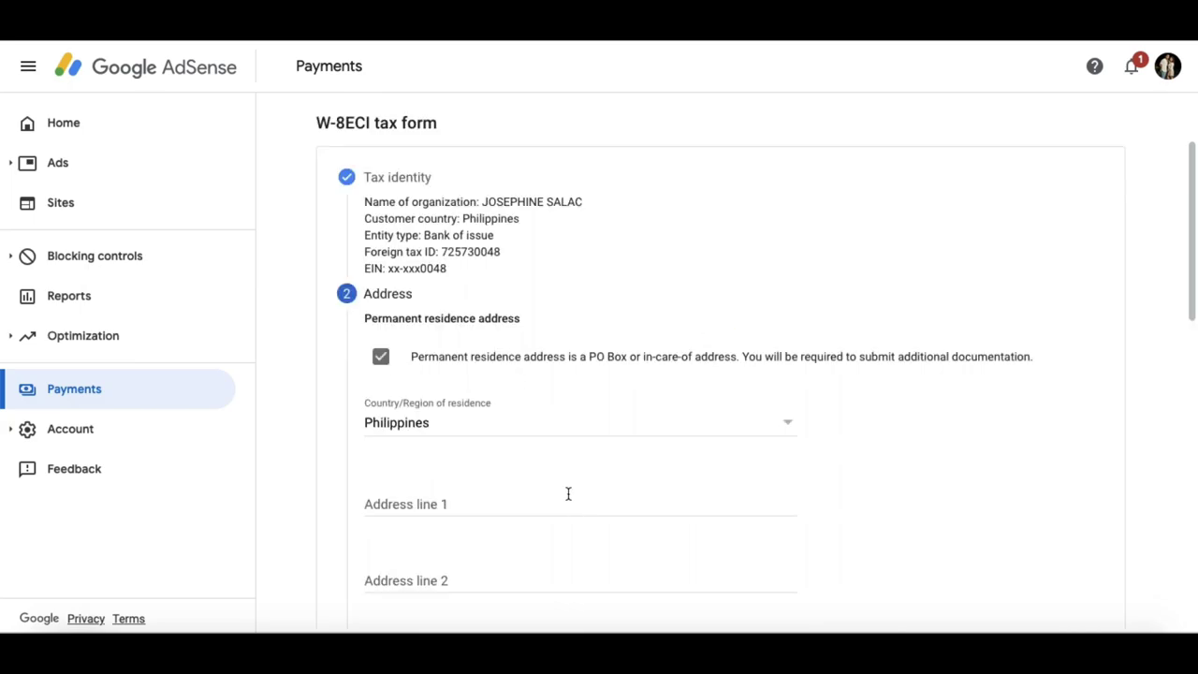
- Fill in the residence street address and city, and choose the province from the list
scroll(569, 493, "down", 3)
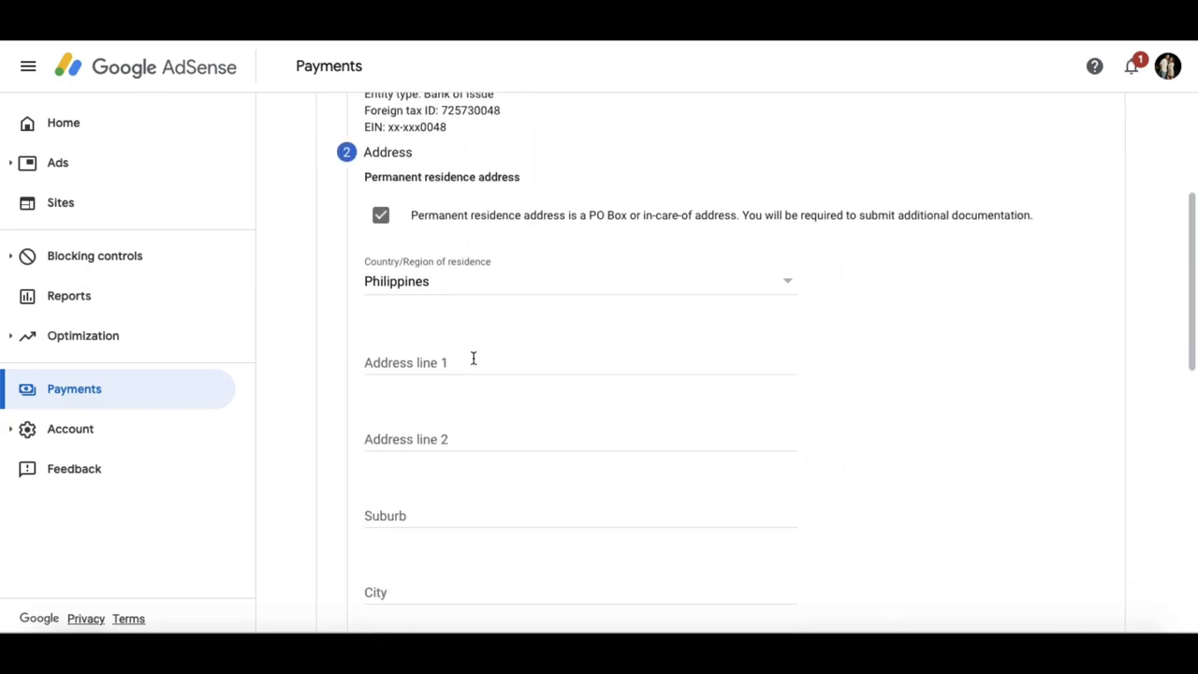
left_click(469, 365)
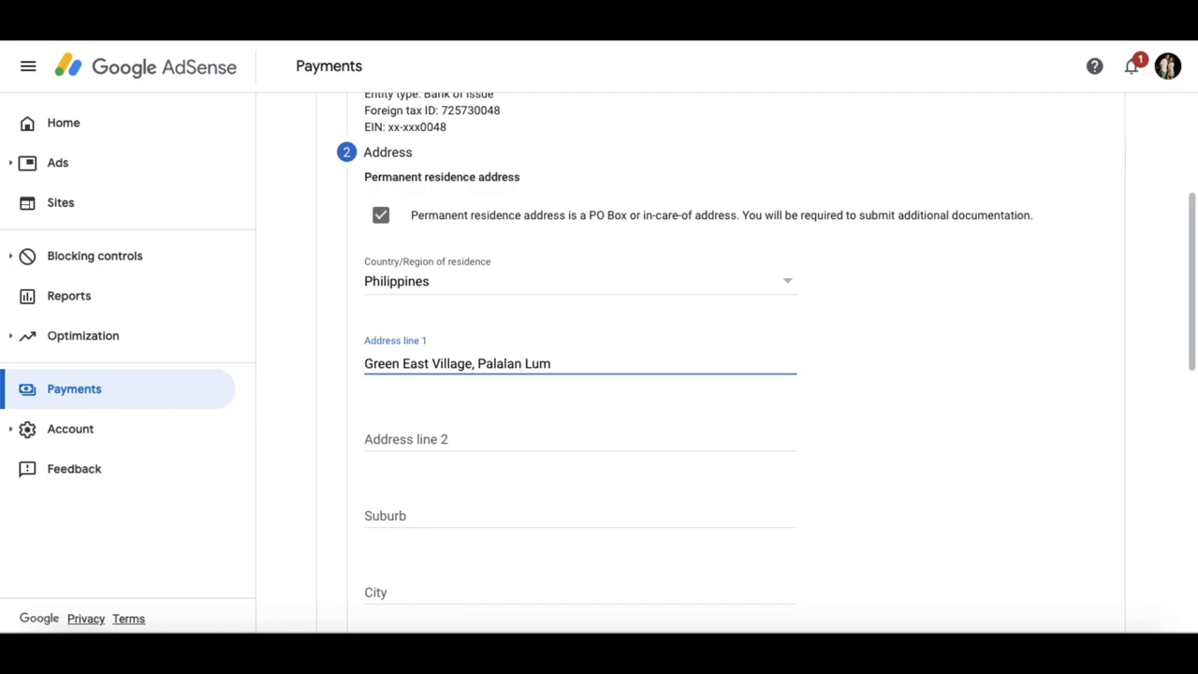
scroll(436, 559, "down", 2)
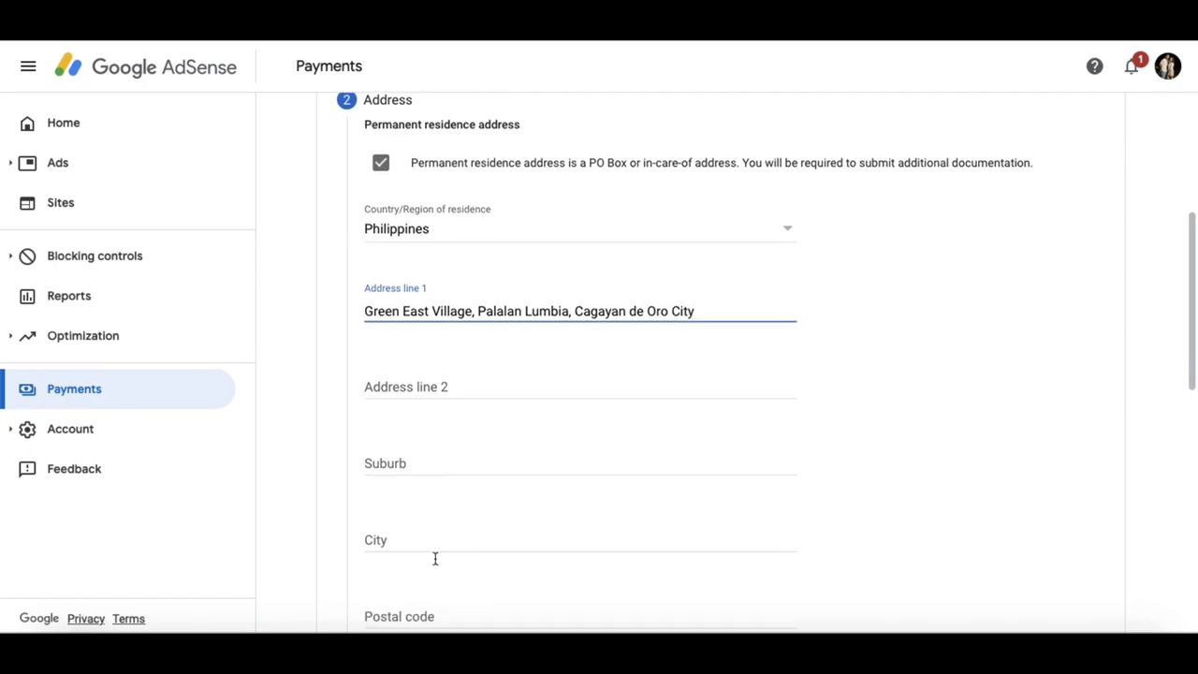
left_click(449, 438)
type("Cagayan De Oro")
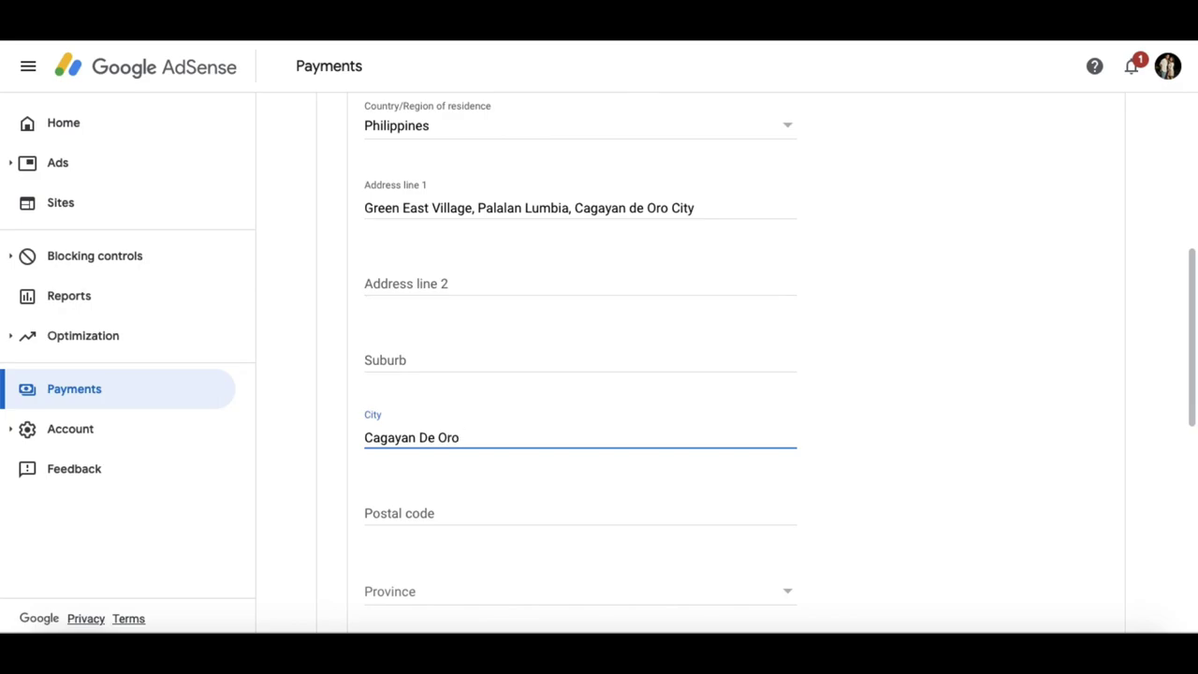
scroll(441, 497, "down", 2)
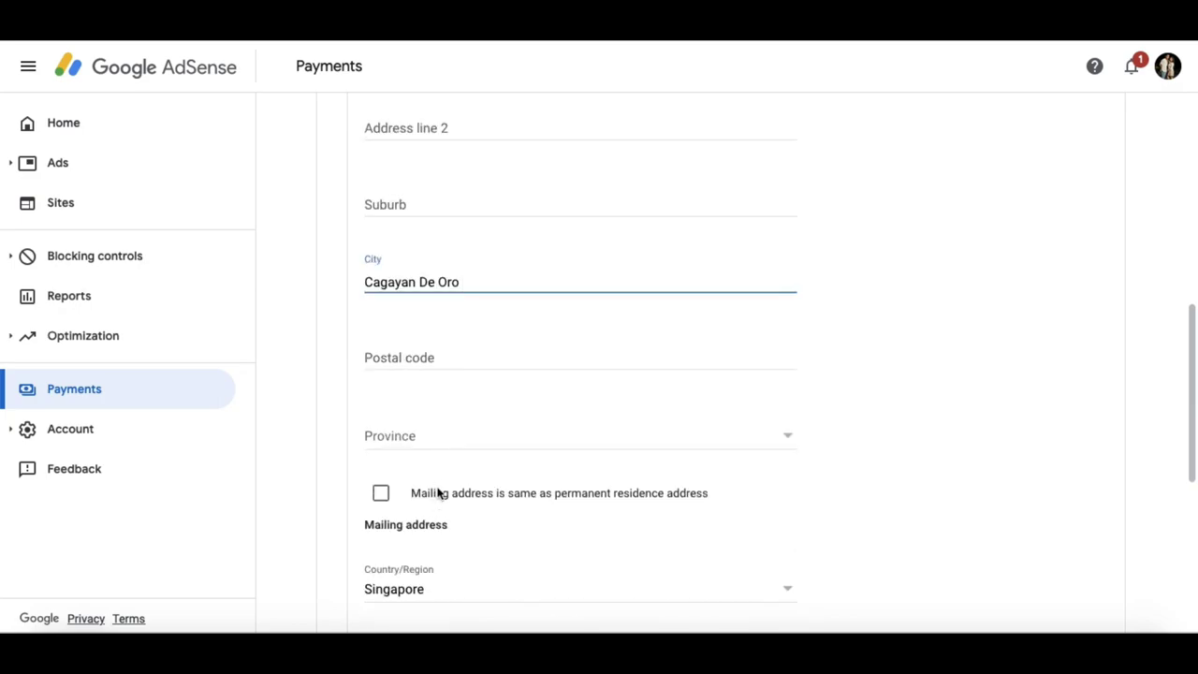
left_click(588, 442)
scroll(588, 448, "down", 10)
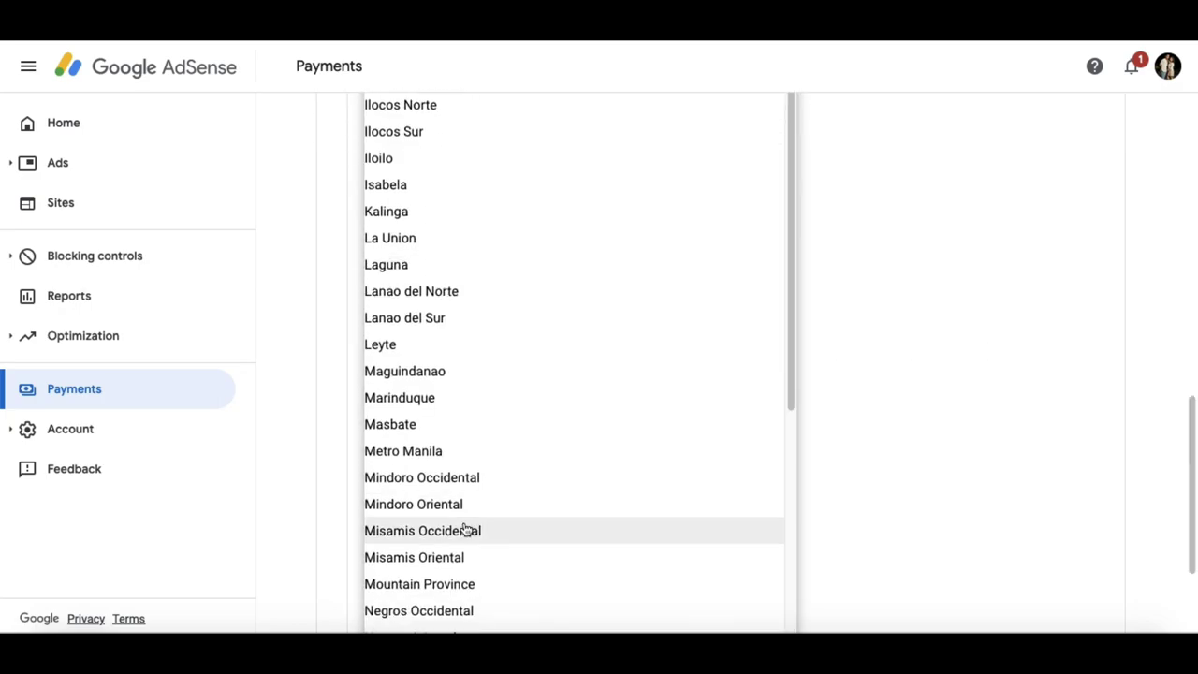
left_click(436, 559)
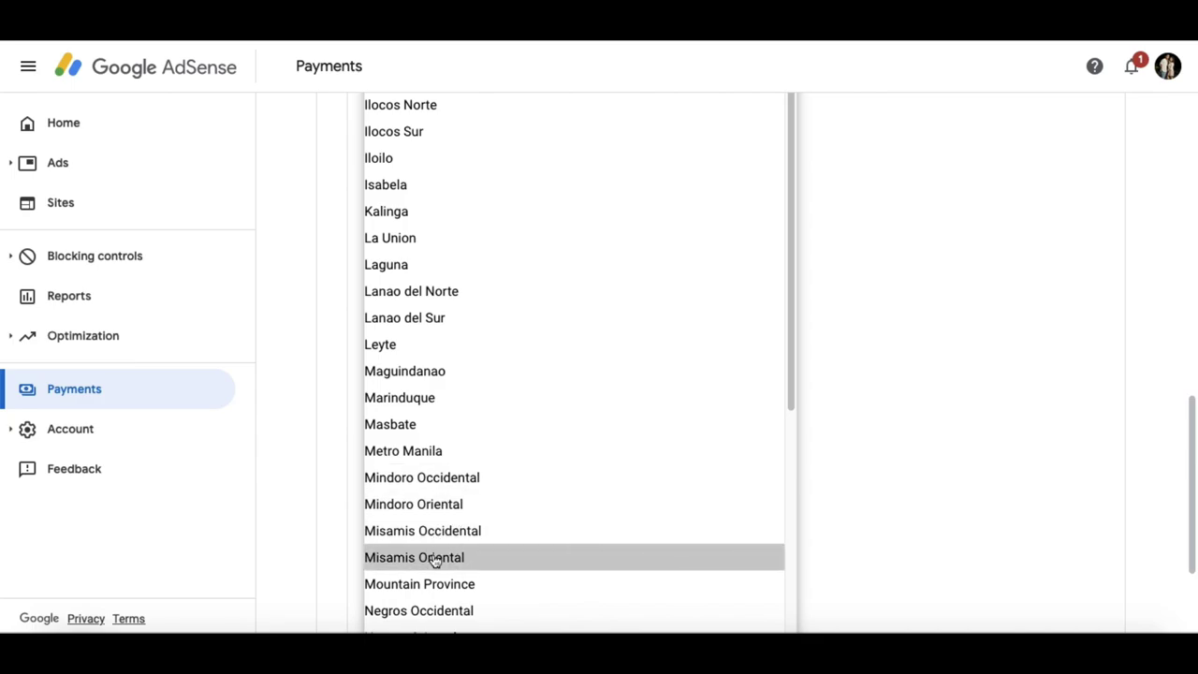
- Mark the mailing address as the same as the residence address and continue to Income type
scroll(490, 541, "down", 2)
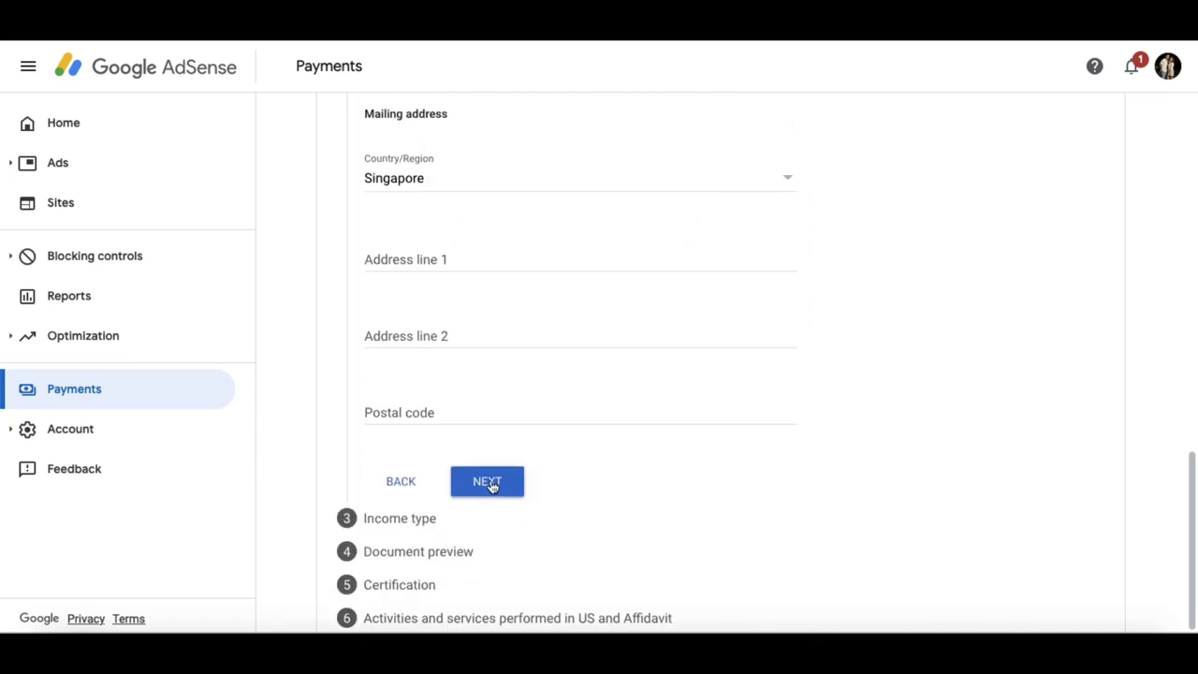
left_click(493, 483)
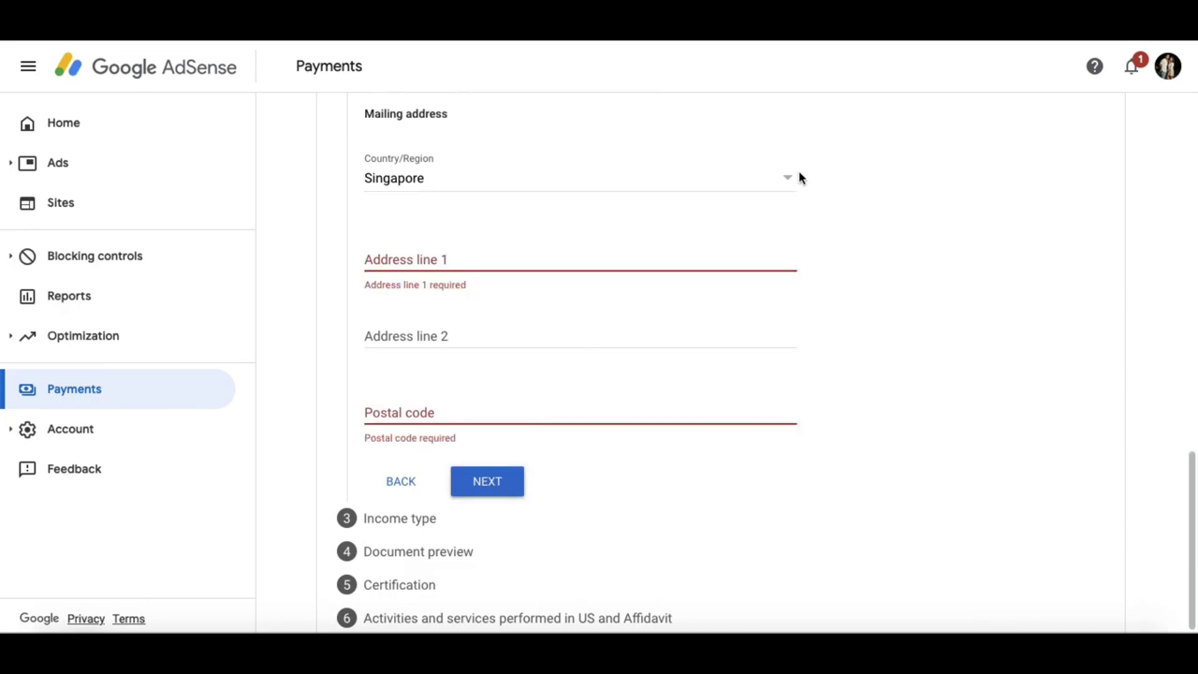
scroll(573, 337, "up", 2)
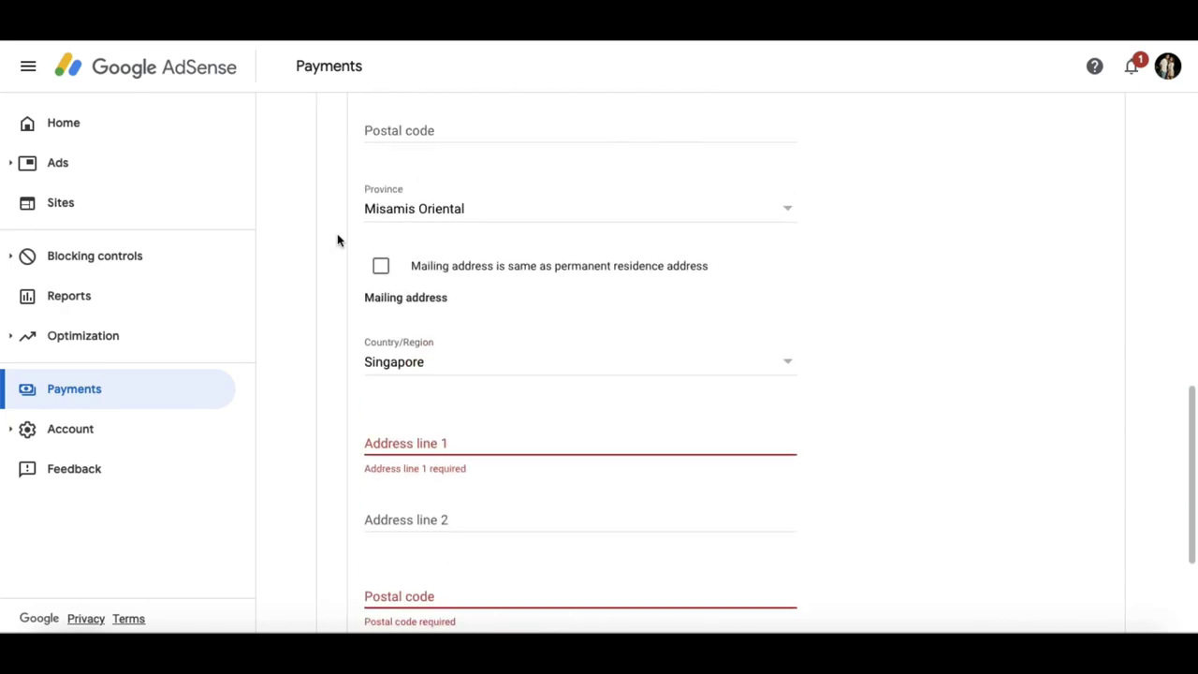
left_click(381, 268)
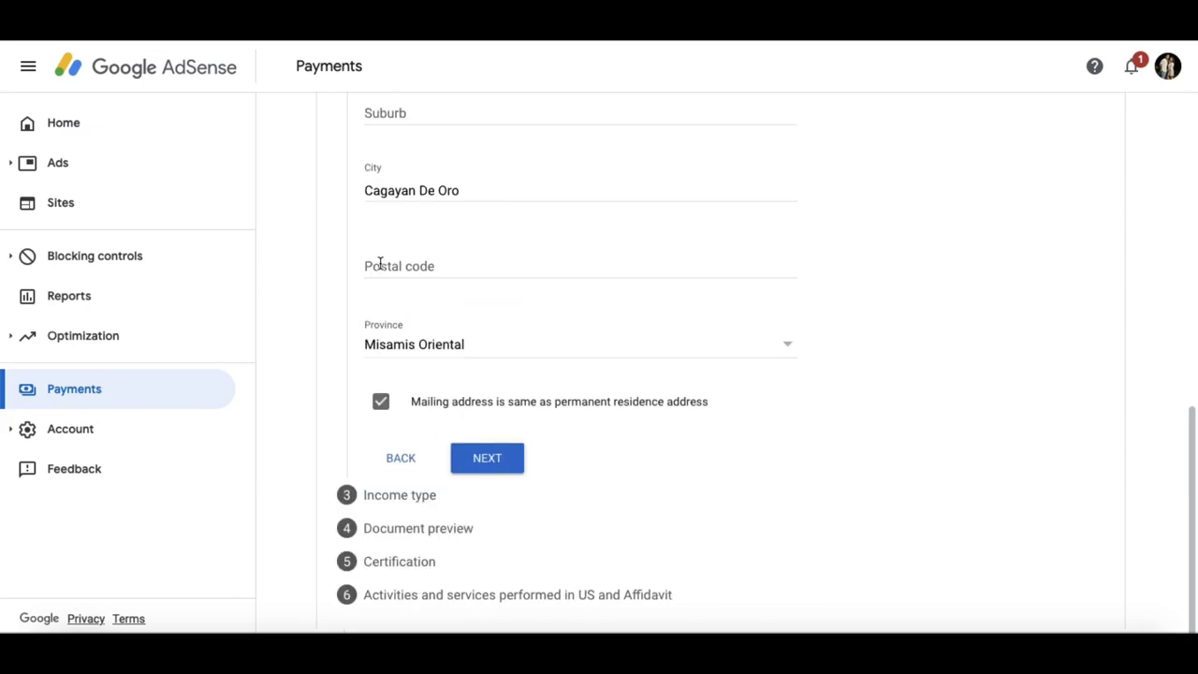
left_click(487, 458)
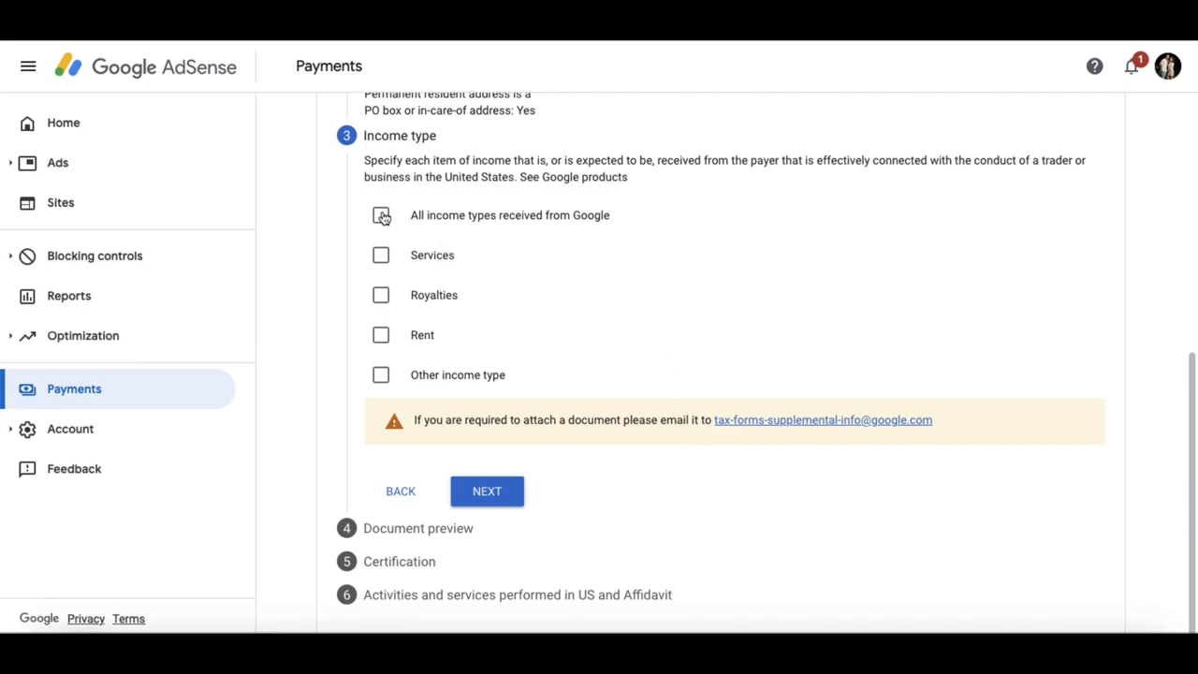
- Select 'All income types received from Google' as the income type and continue
left_click(381, 217)
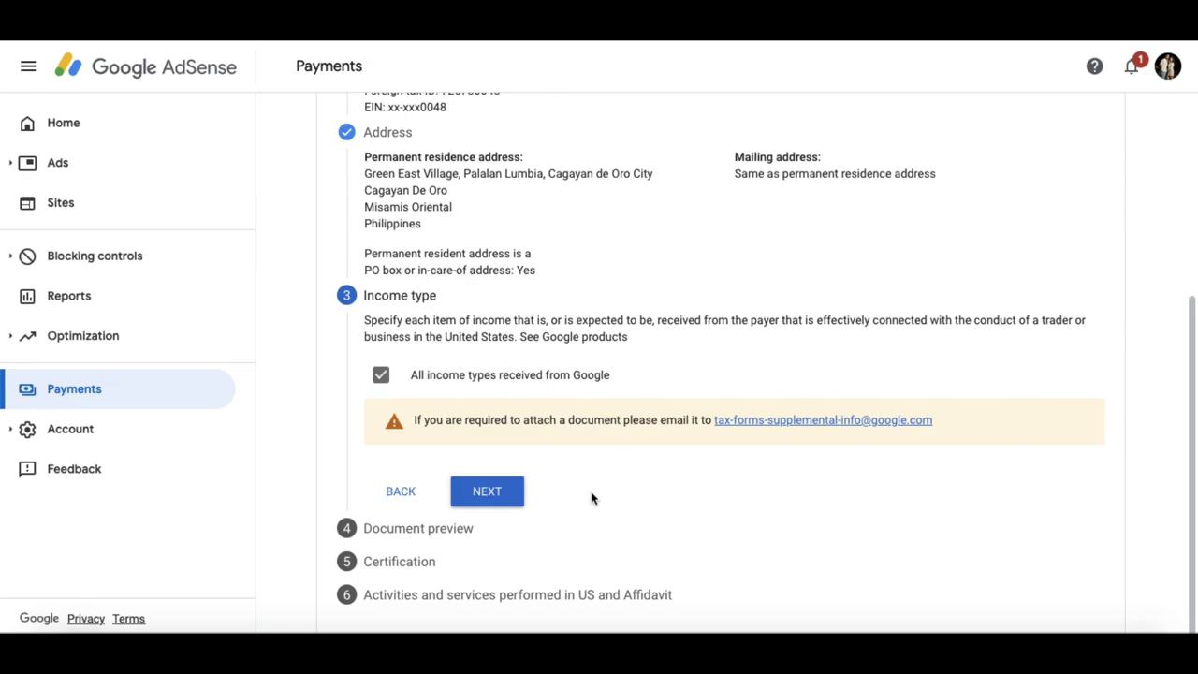
left_click(487, 494)
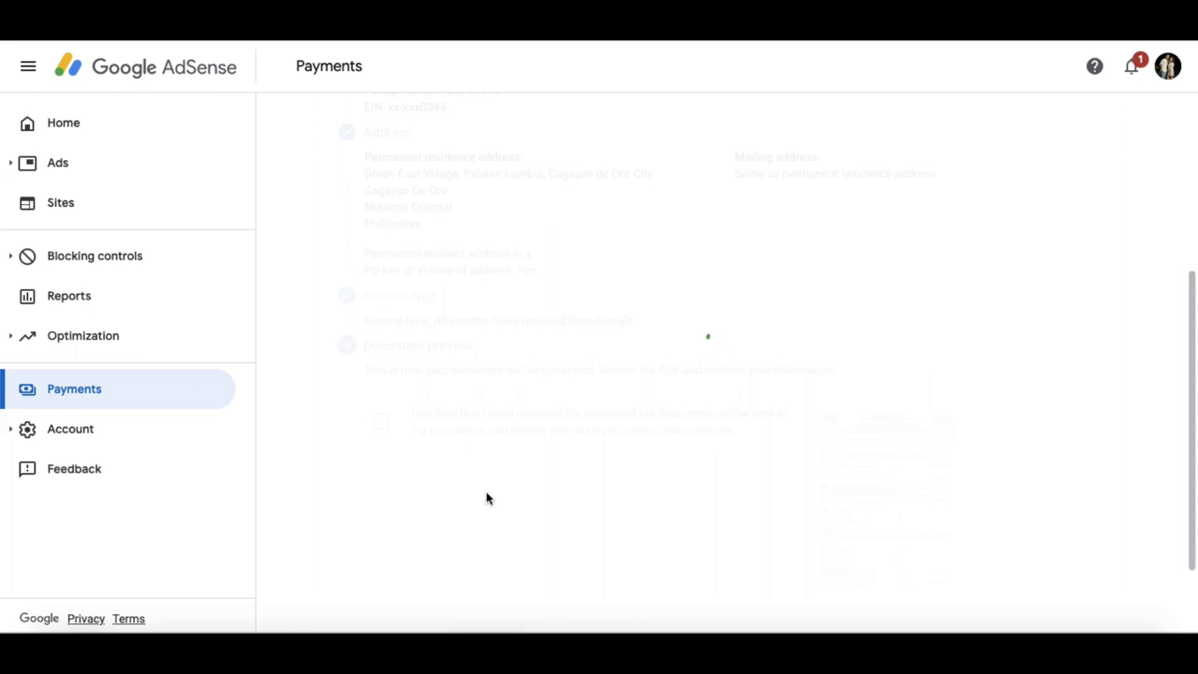
- Review the generated Form W-8ECI PDF from top to bottom, then close it
left_click(457, 429)
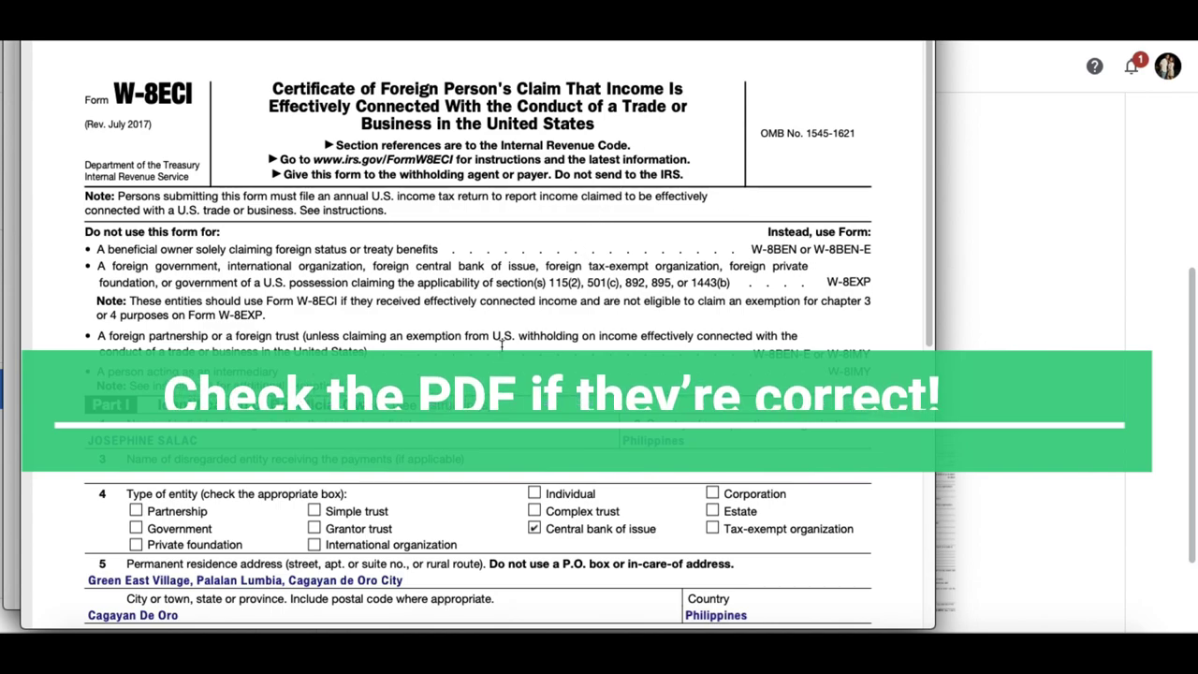
scroll(421, 393, "down", 2)
scroll(362, 449, "down", 1)
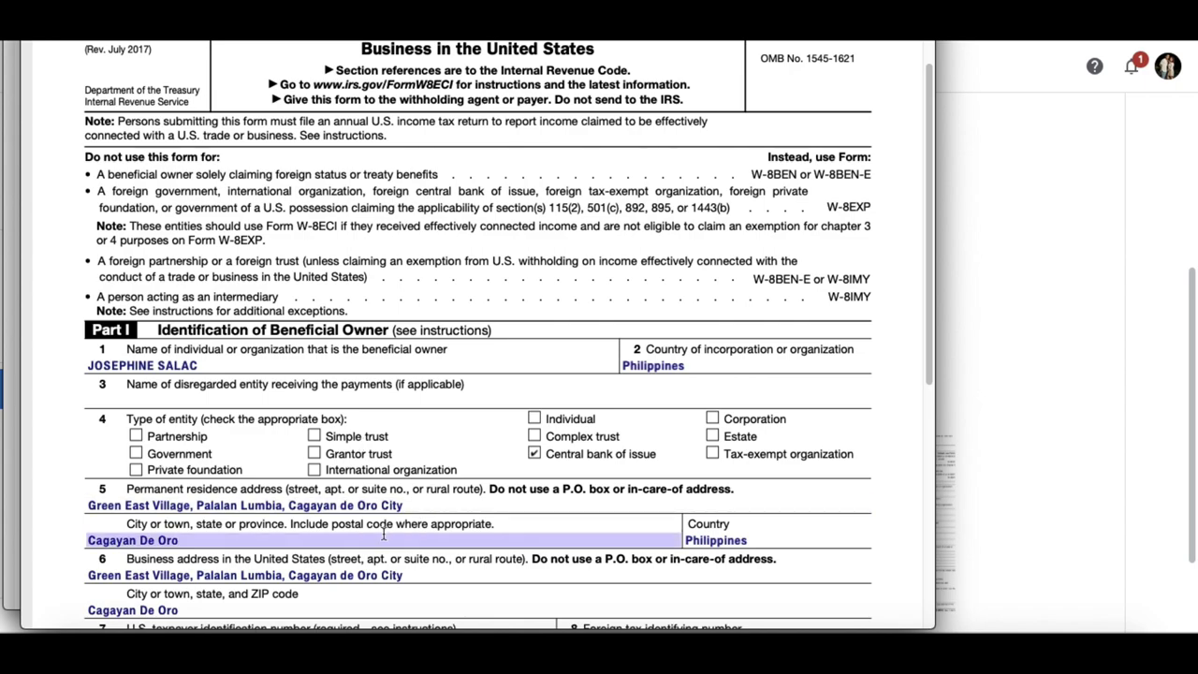
scroll(385, 531, "down", 3)
scroll(386, 532, "down", 3)
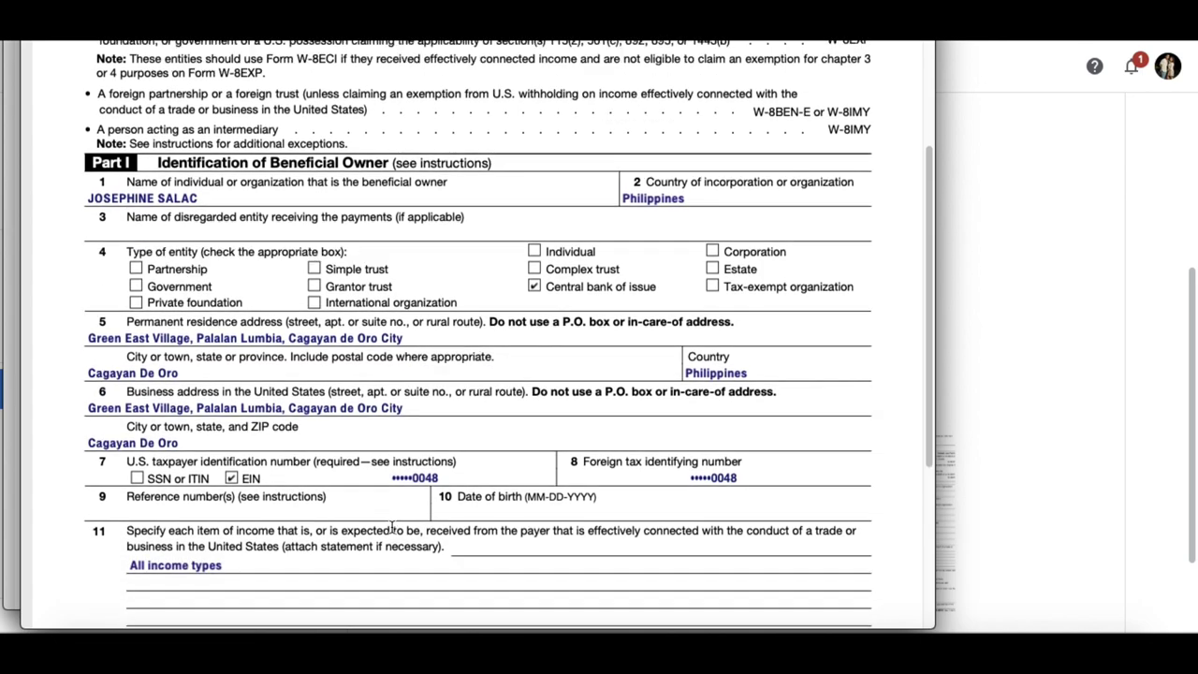
scroll(392, 529, "down", 1)
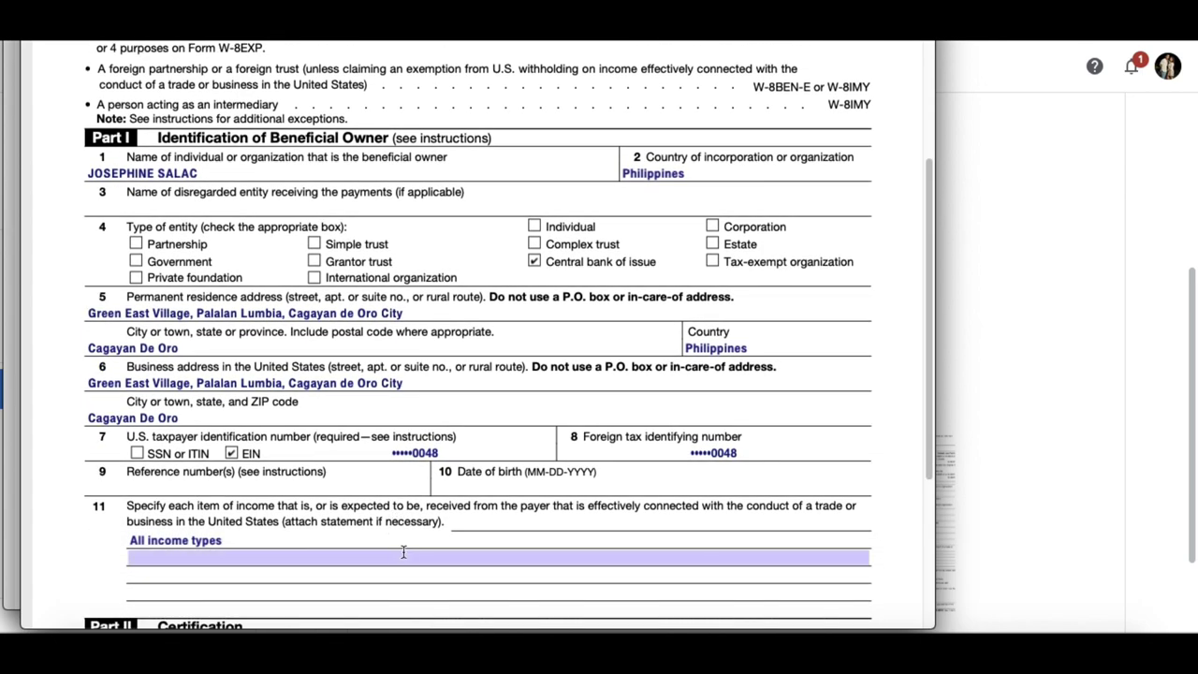
scroll(397, 552, "down", 3)
scroll(395, 556, "down", 4)
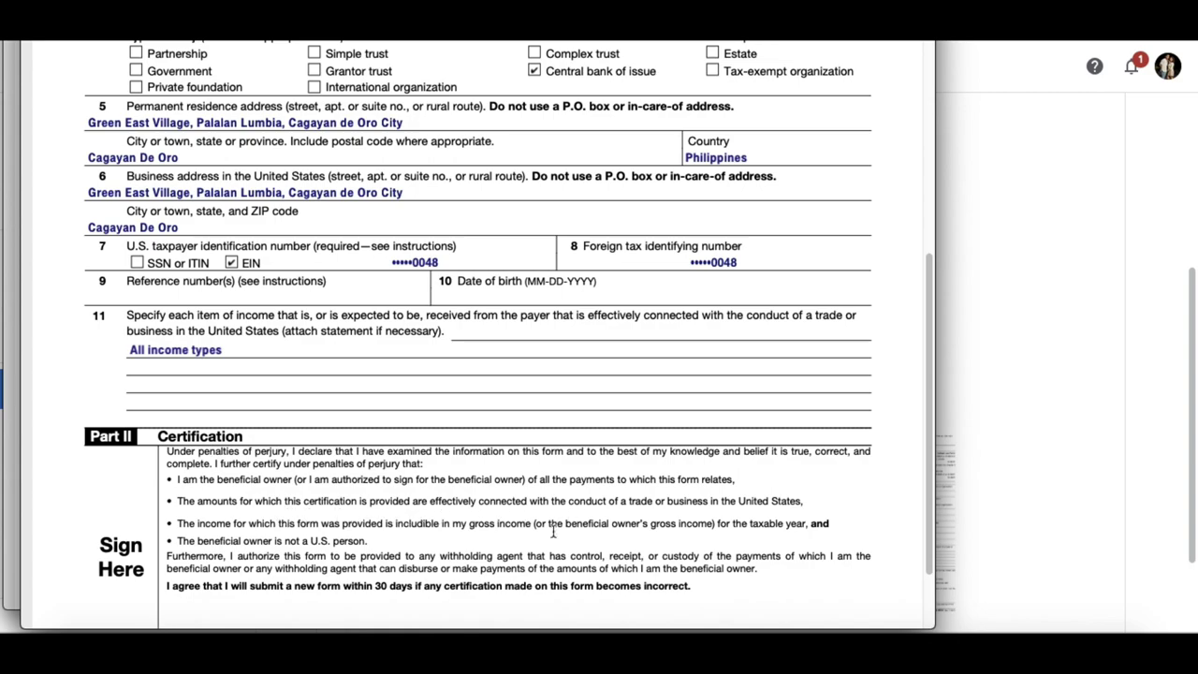
scroll(552, 532, "down", 1)
scroll(553, 531, "down", 4)
left_click(1050, 209)
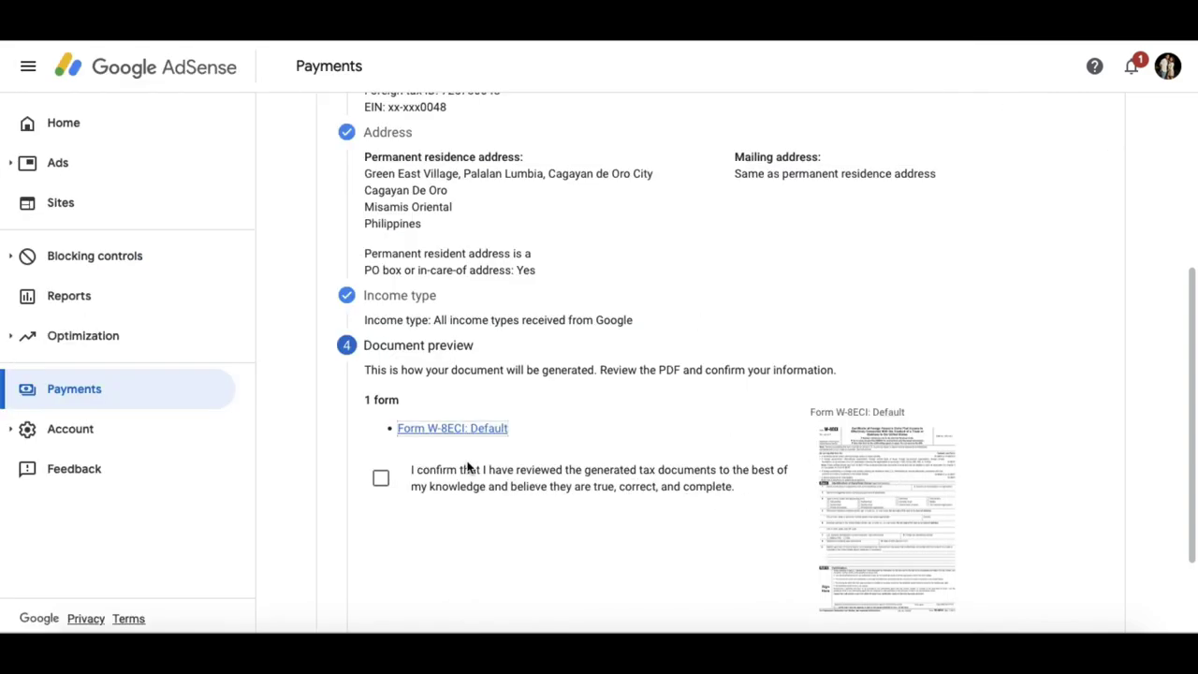
- Confirm the generated tax documents are correct and proceed to the Certification step
left_click(382, 479)
scroll(917, 485, "down", 1)
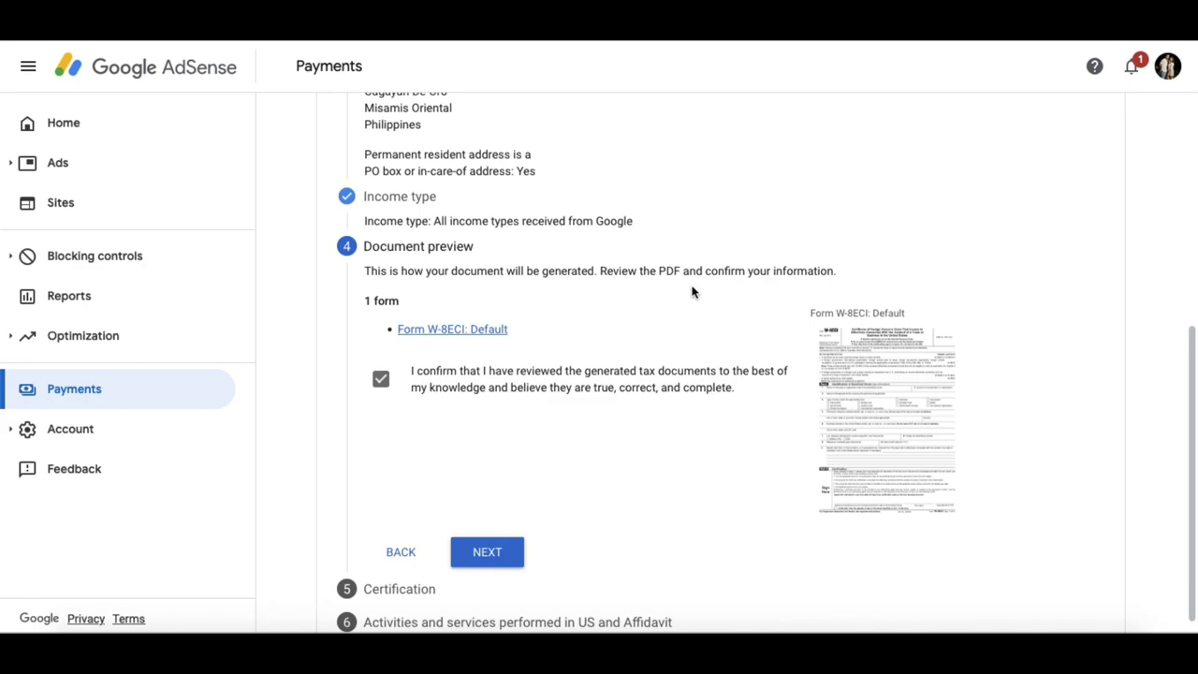
scroll(669, 426, "down", 1)
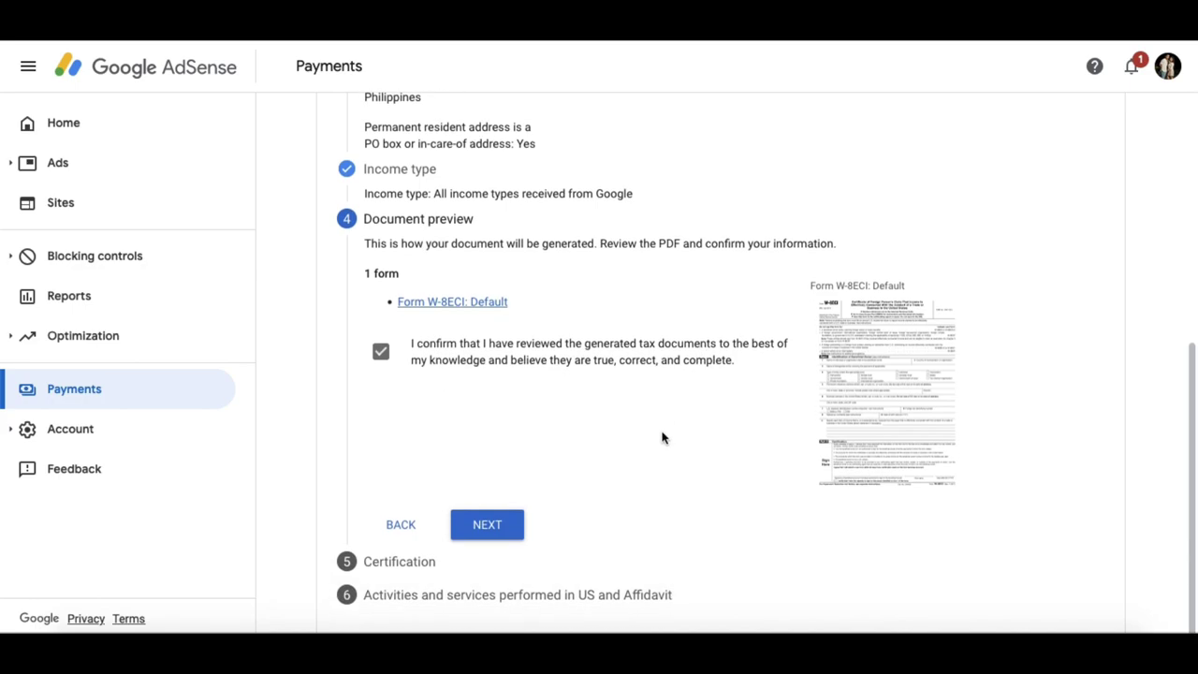
left_click(488, 526)
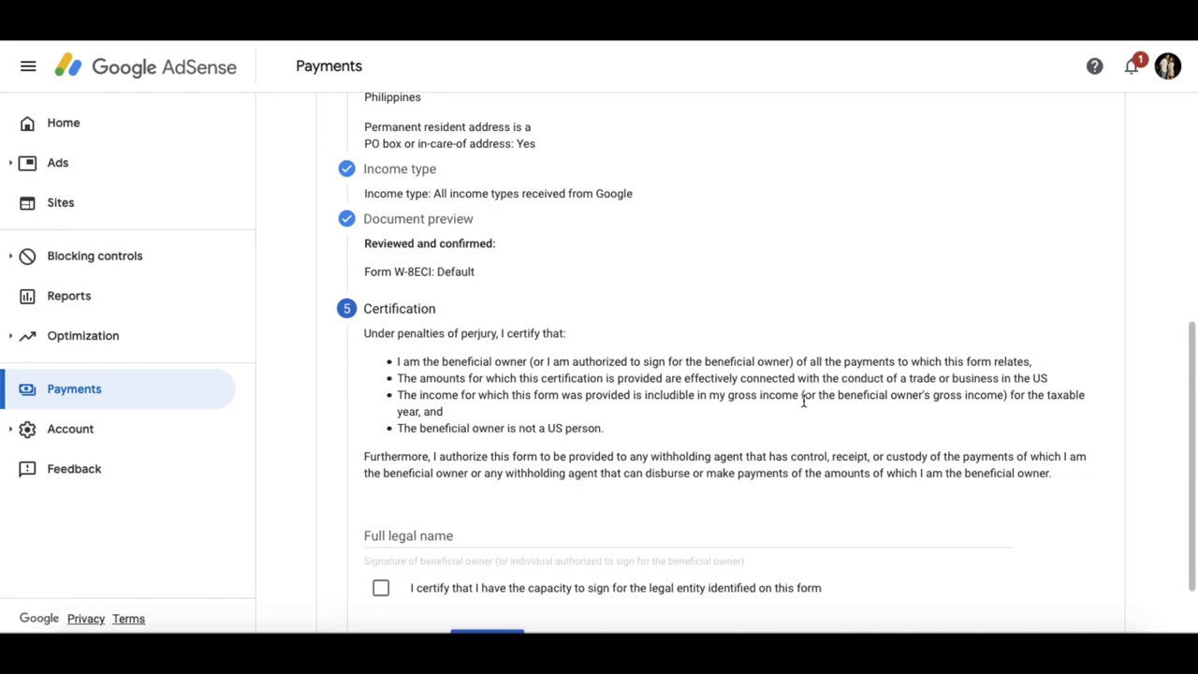
scroll(489, 468, "down", 2)
- Sign with the signer's full legal name and certify the capacity to sign
left_click(433, 444)
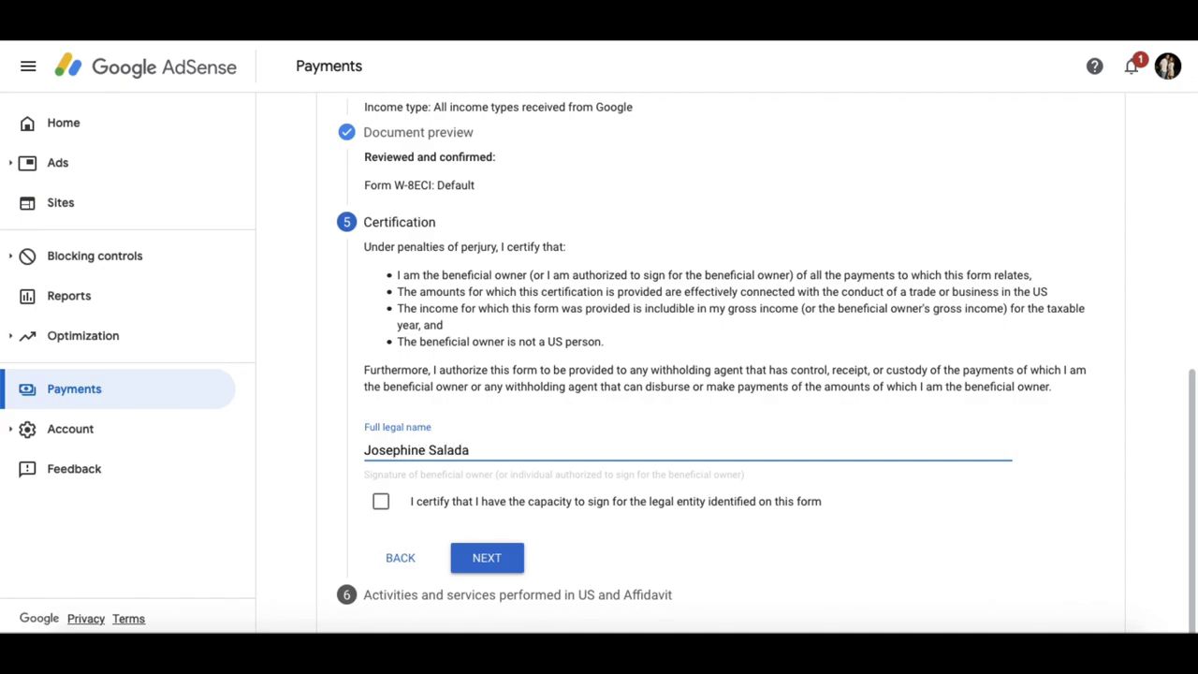
left_click(382, 502)
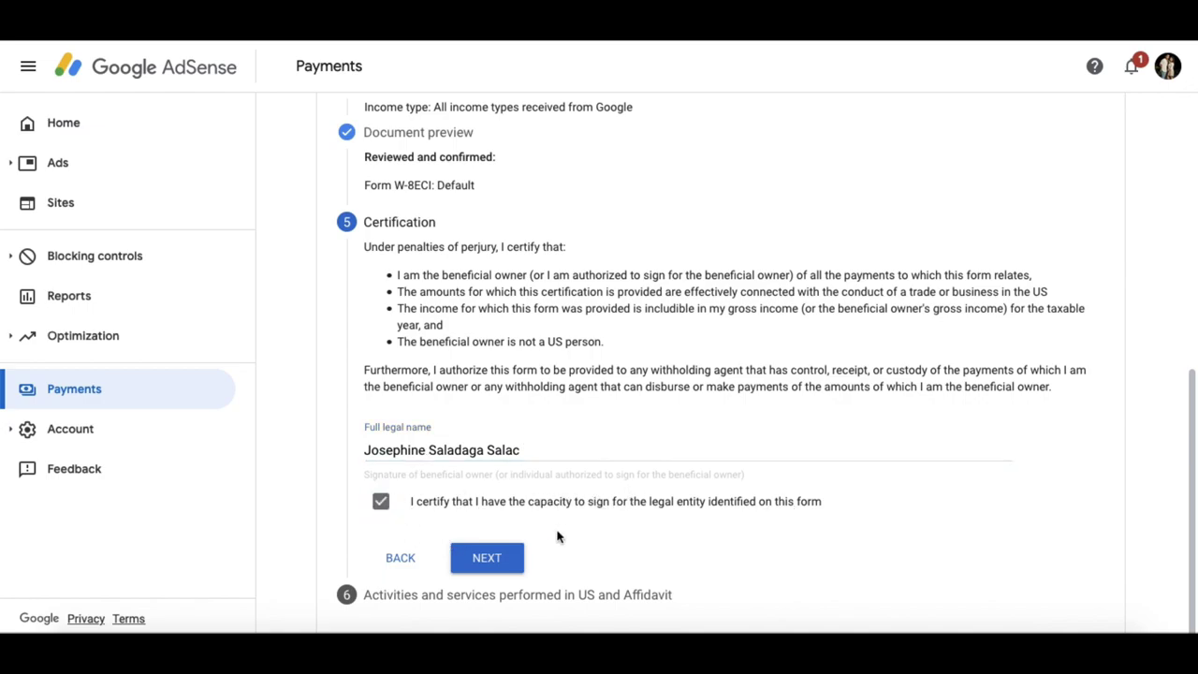
- Answer No to US activities, certify outside-US services, and declare a profile without prior payments
left_click(502, 559)
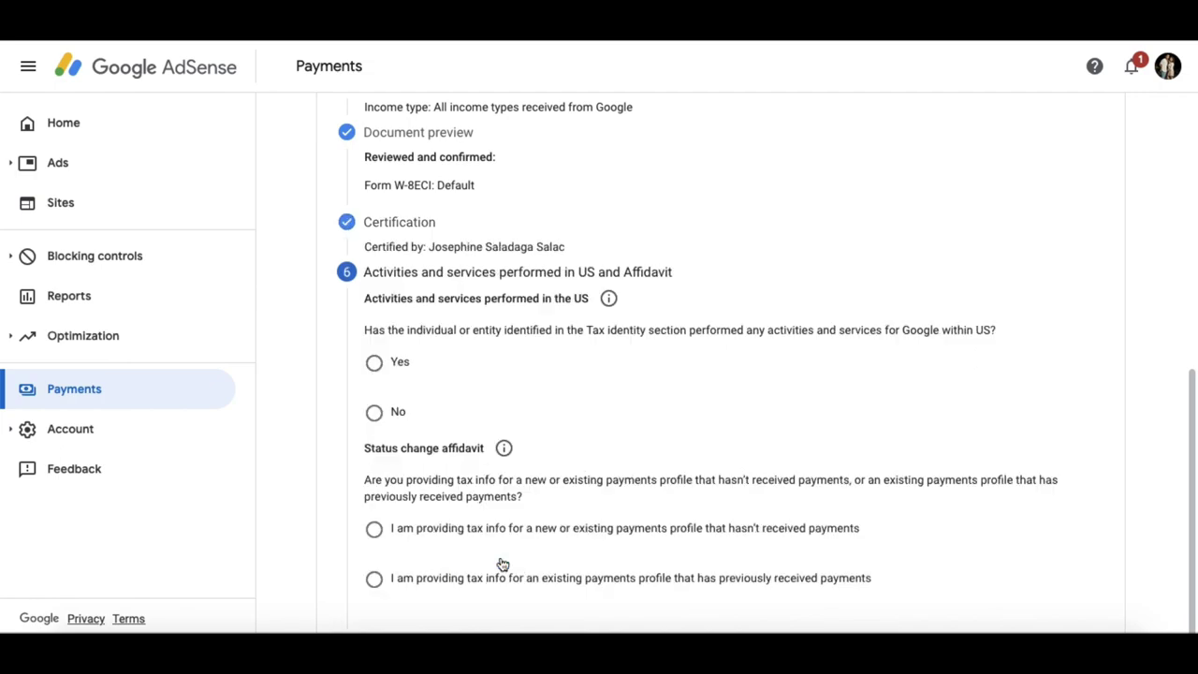
left_click(378, 414)
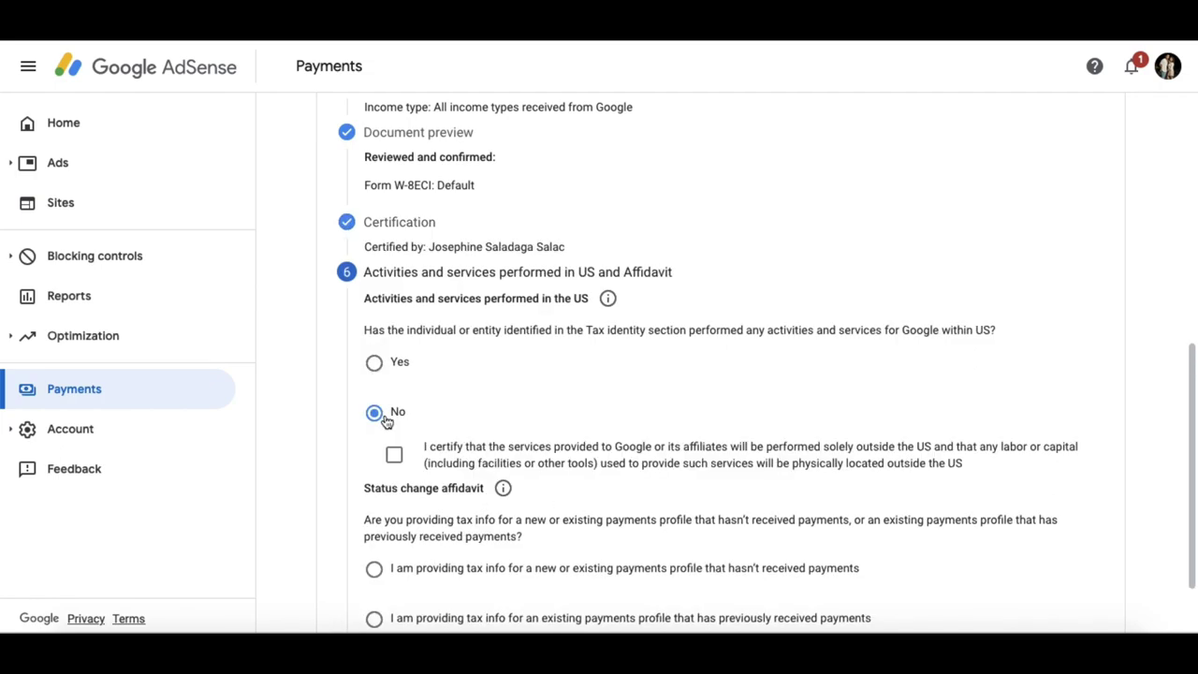
left_click(773, 471)
scroll(591, 502, "down", 1)
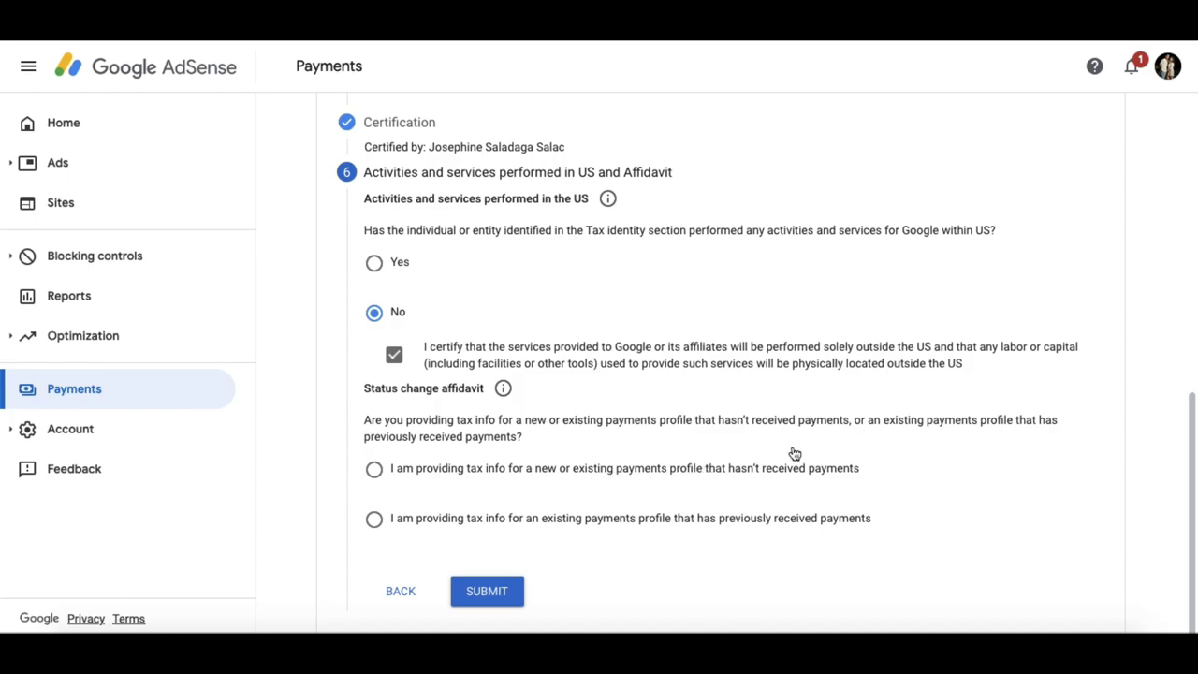
left_click(373, 470)
- Review the completed W-8ECI sections, from tax identity through certification, then submit the form
scroll(549, 535, "up", 4)
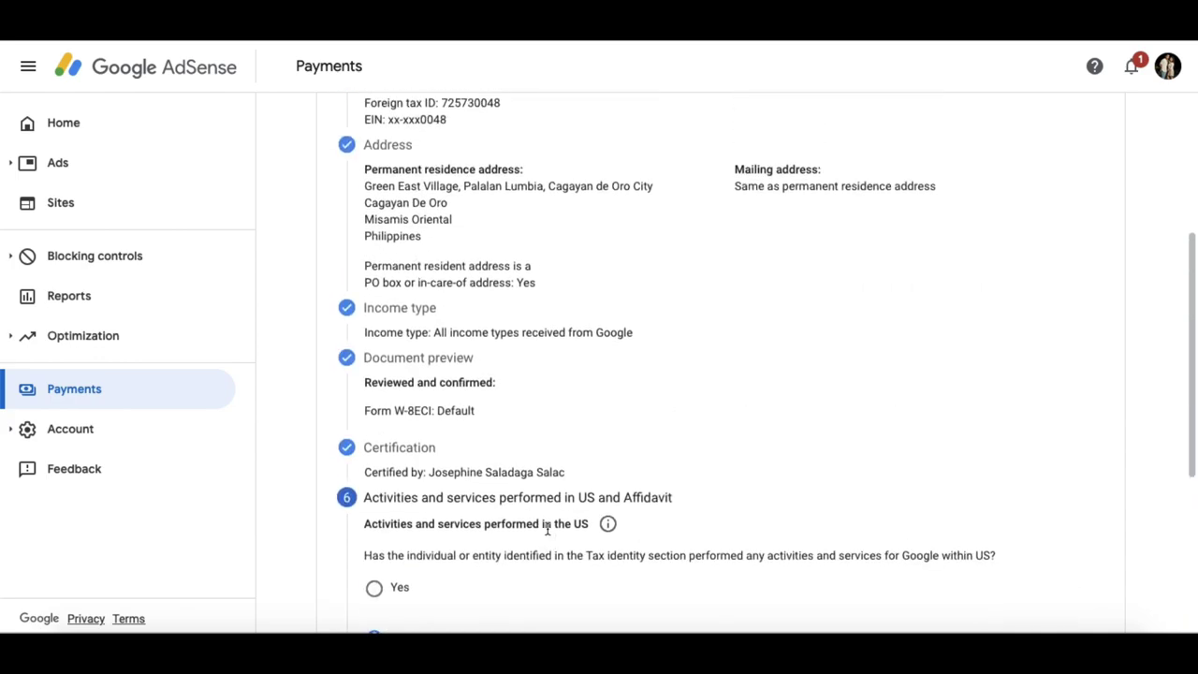
scroll(595, 471, "up", 2)
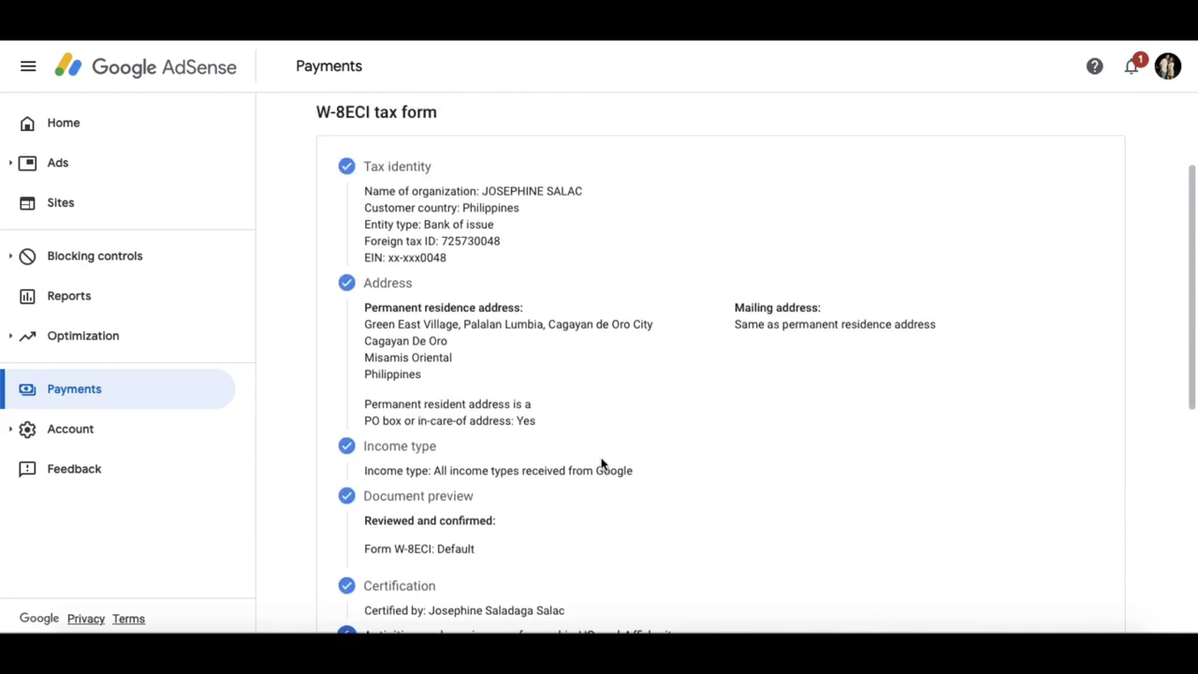
scroll(603, 464, "up", 2)
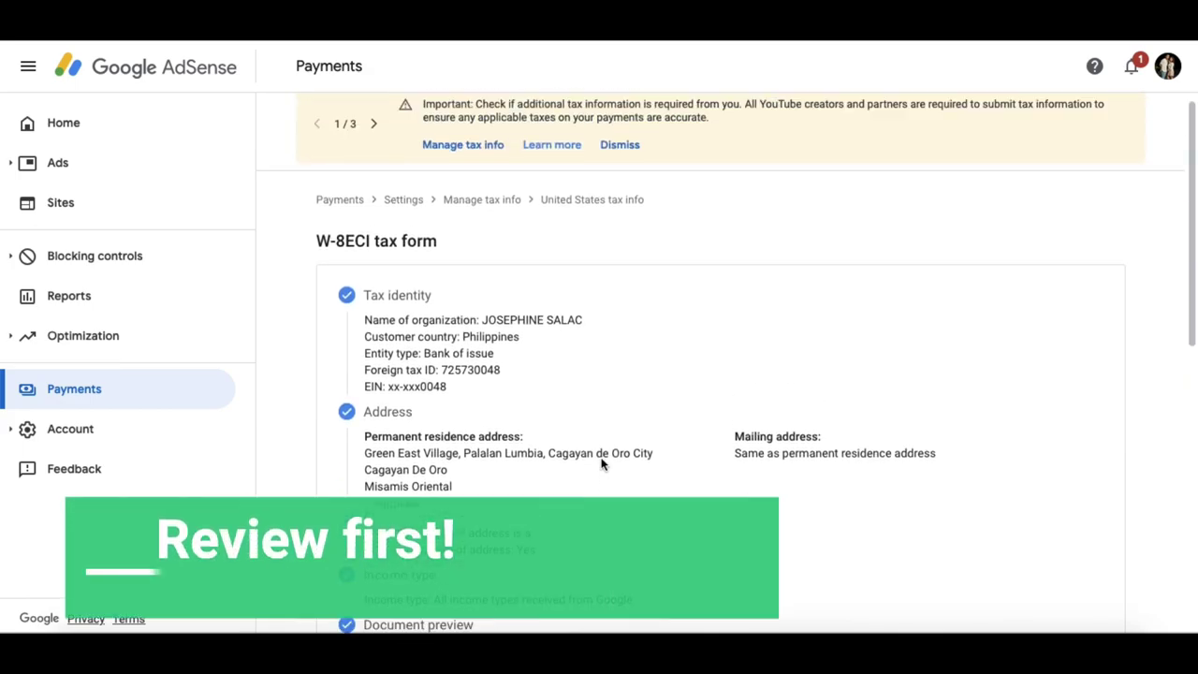
scroll(602, 464, "down", 7)
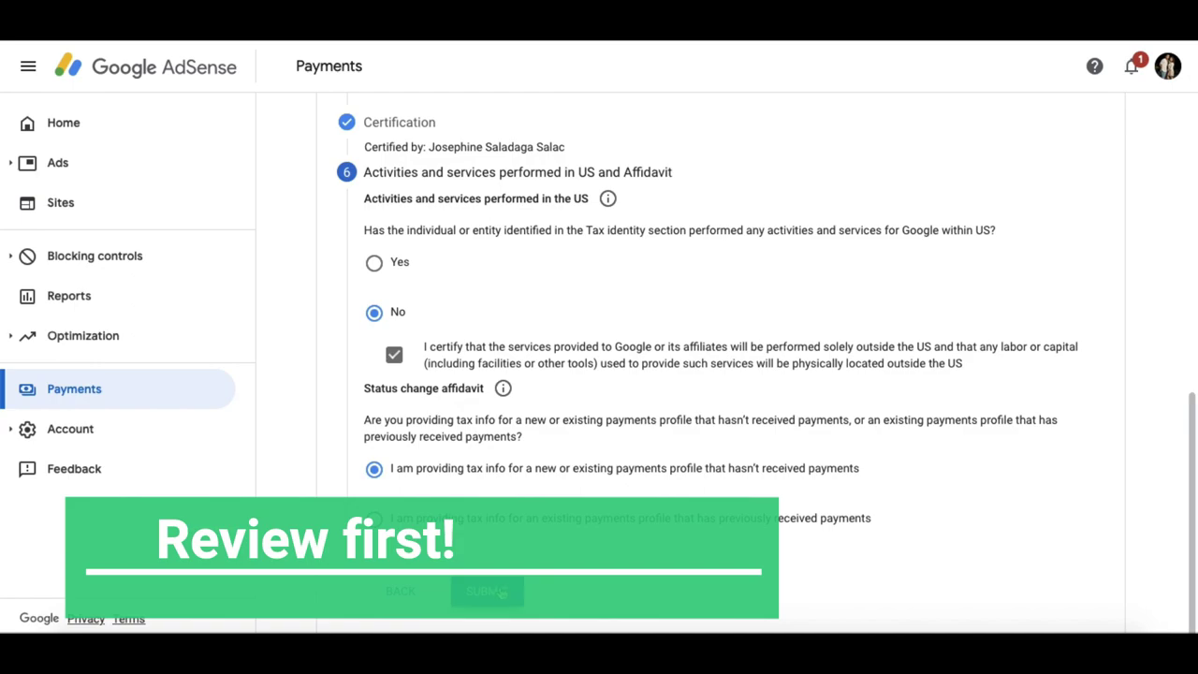
left_click(503, 592)
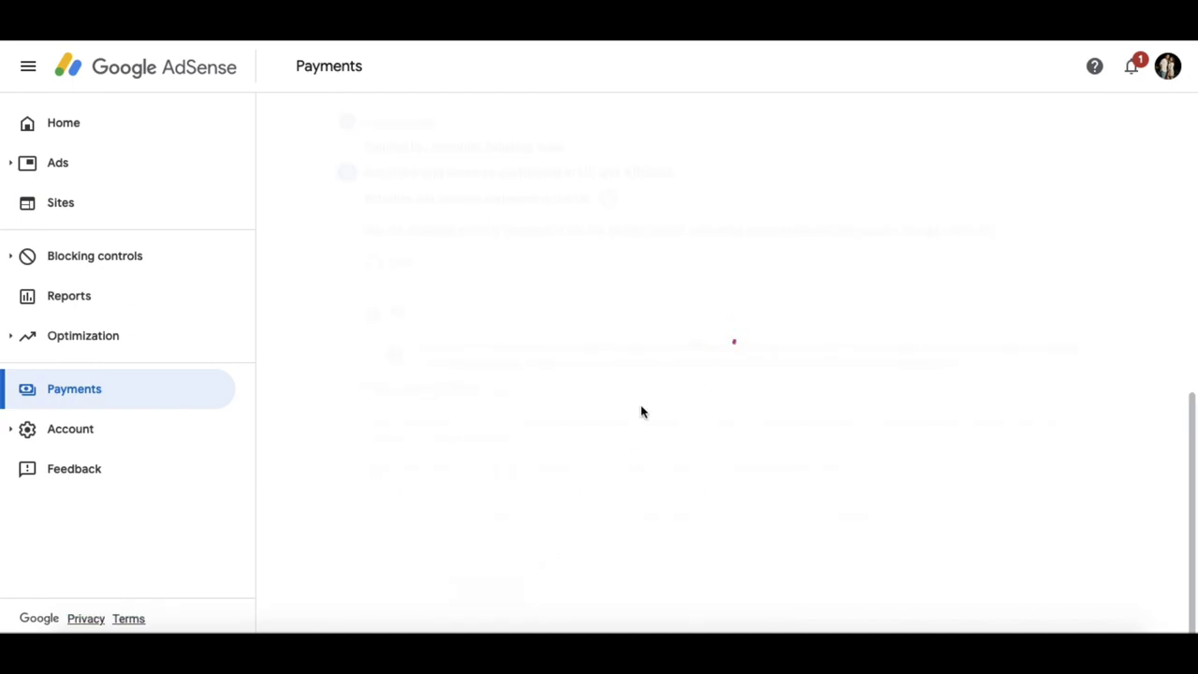